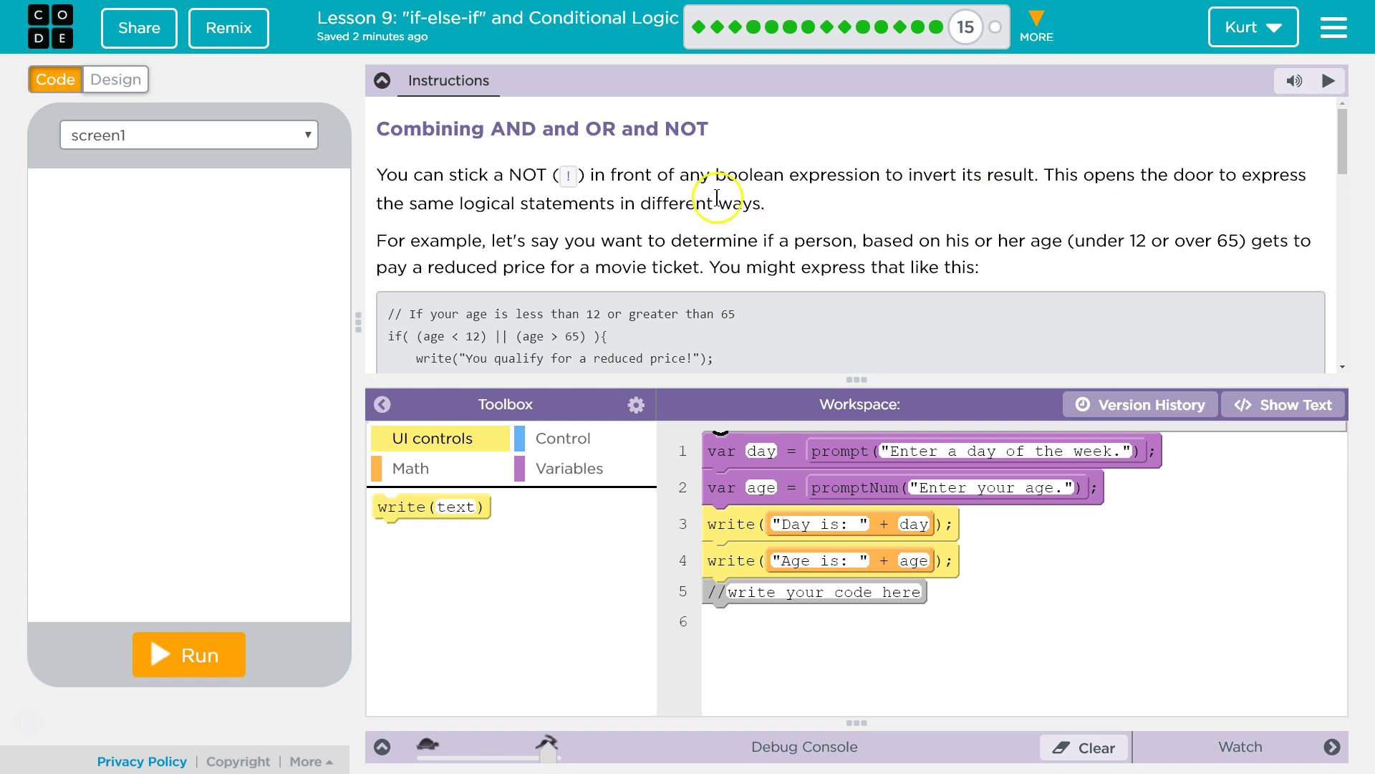
Place an if/else block from Control on line 5, below the starter code
click(750, 167)
scroll(1181, 195, down, 1)
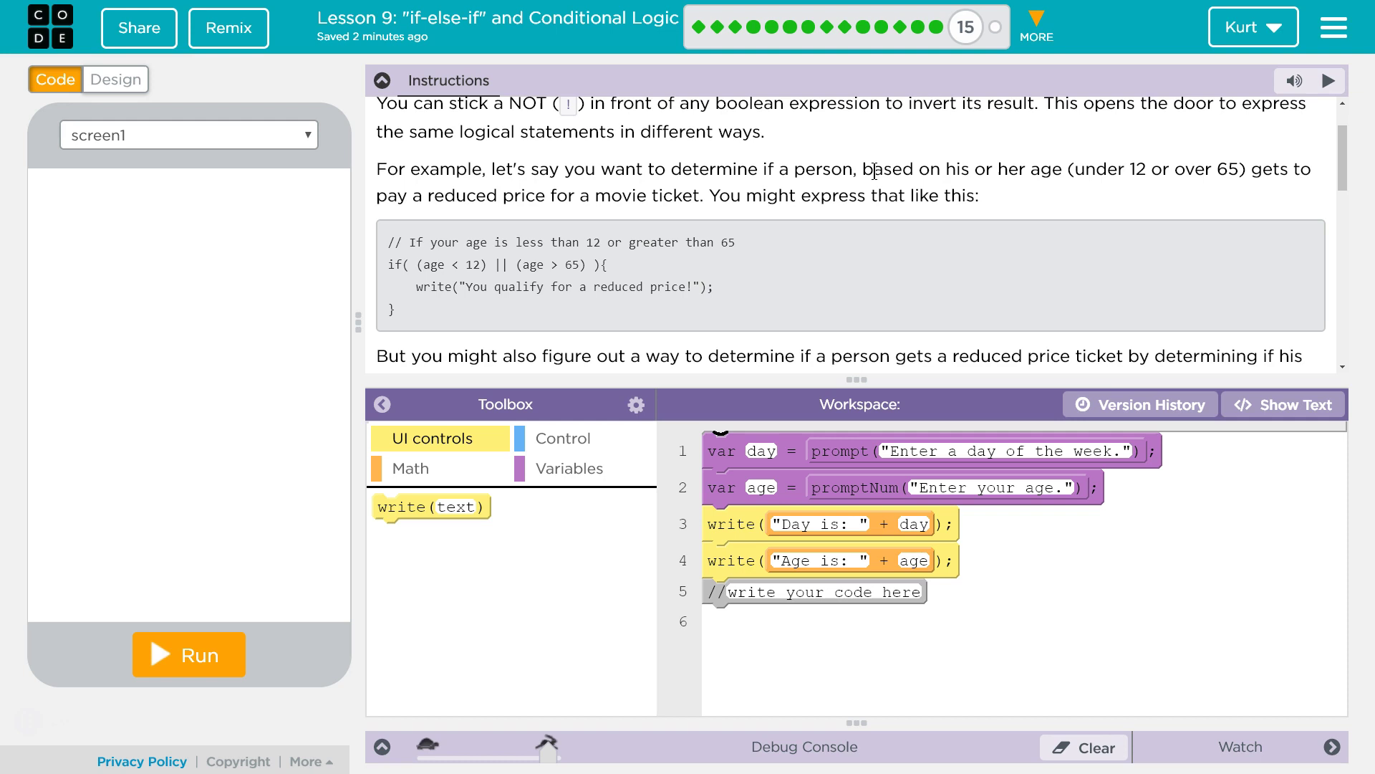
scroll(875, 170, down, 1)
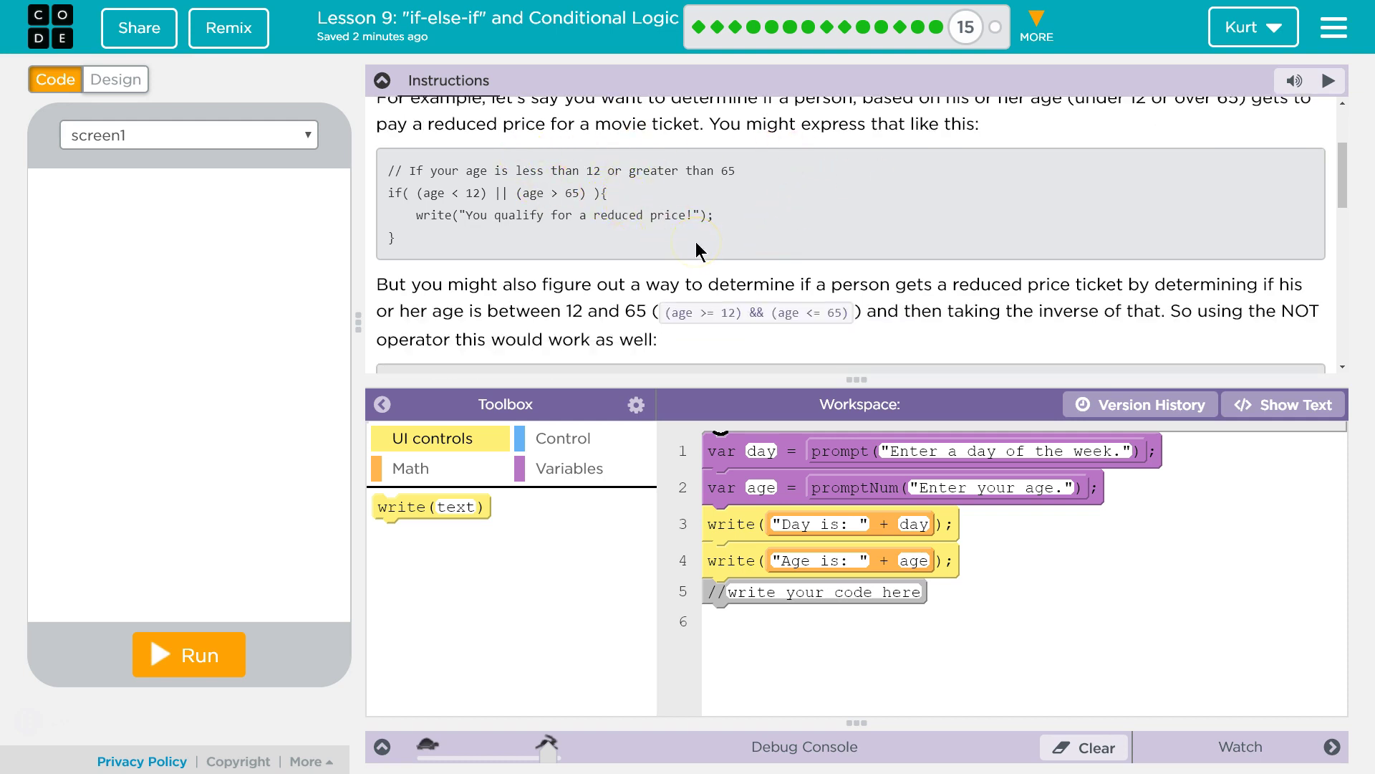
scroll(819, 249, down, 1)
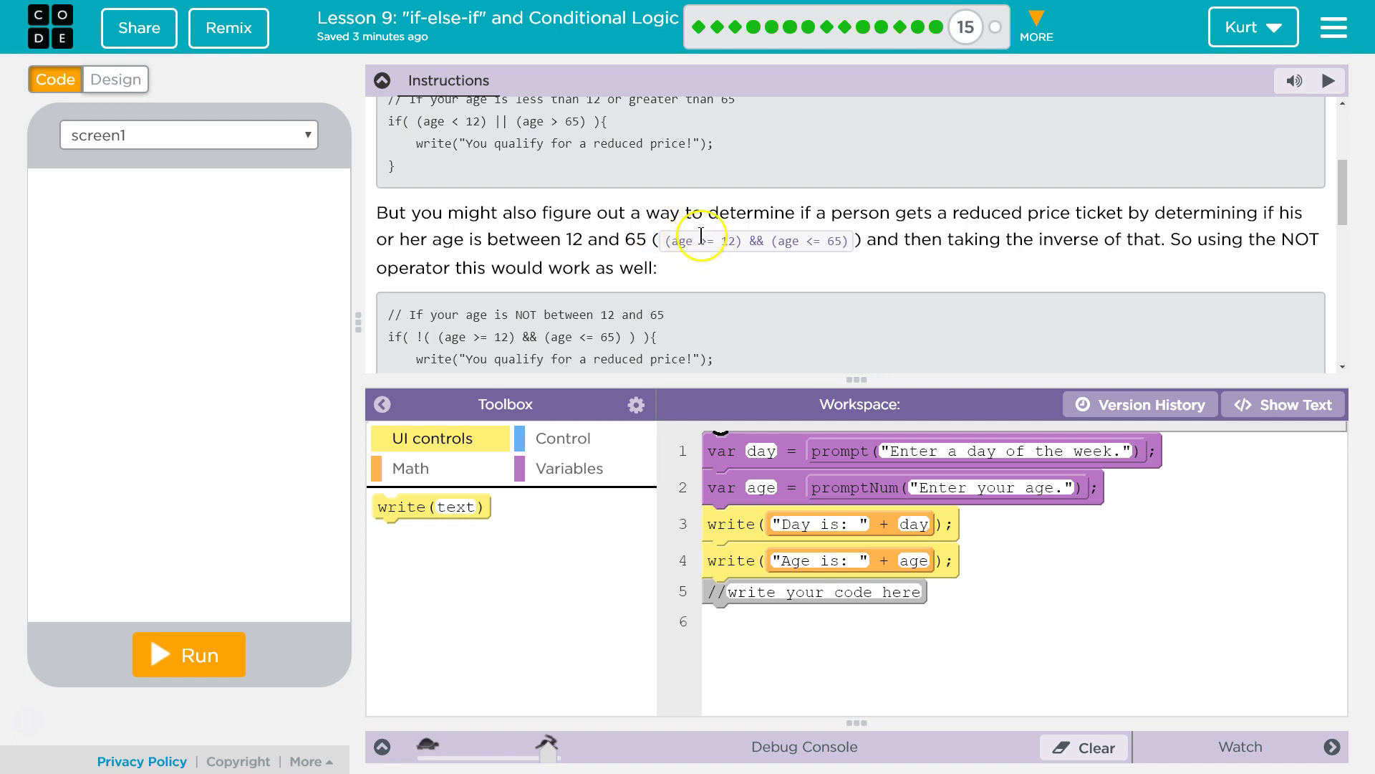
scroll(704, 234, up, 1)
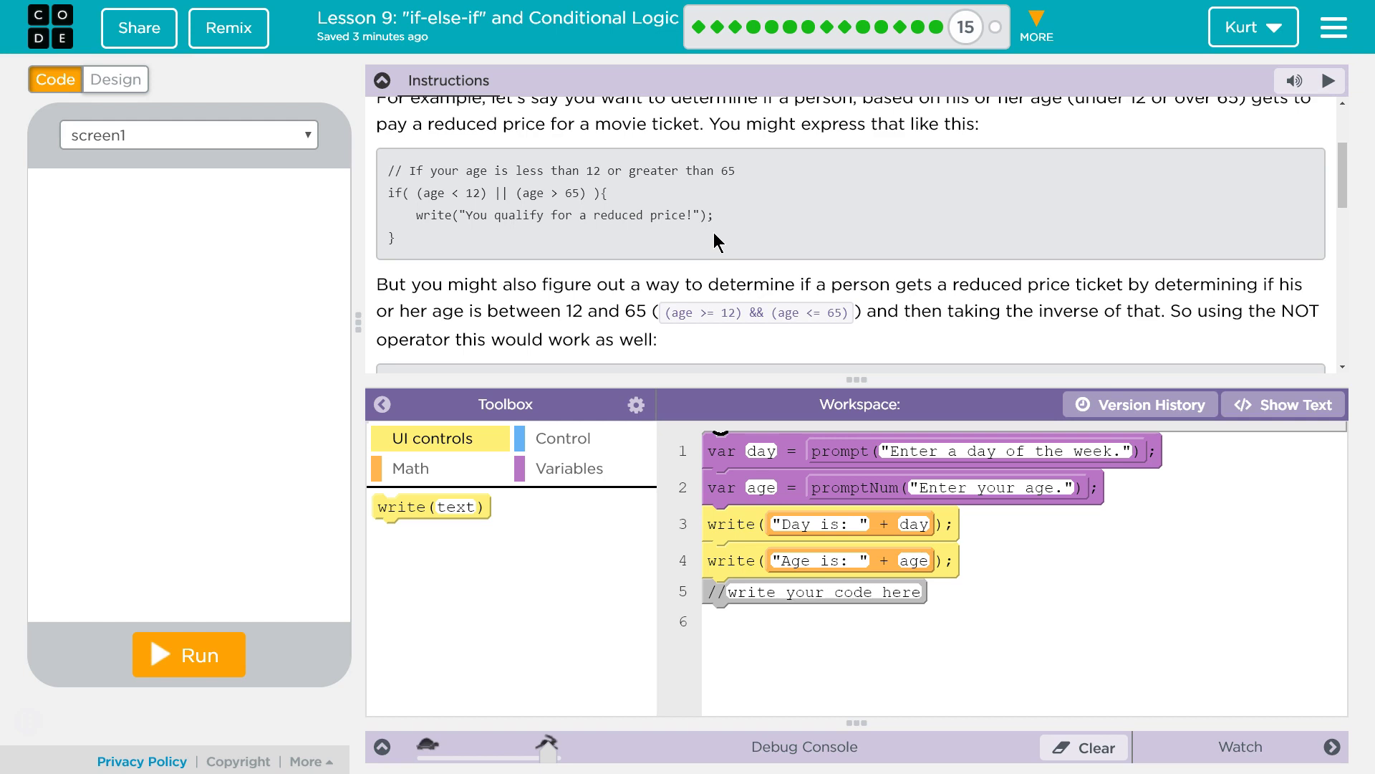
scroll(714, 232, down, 1)
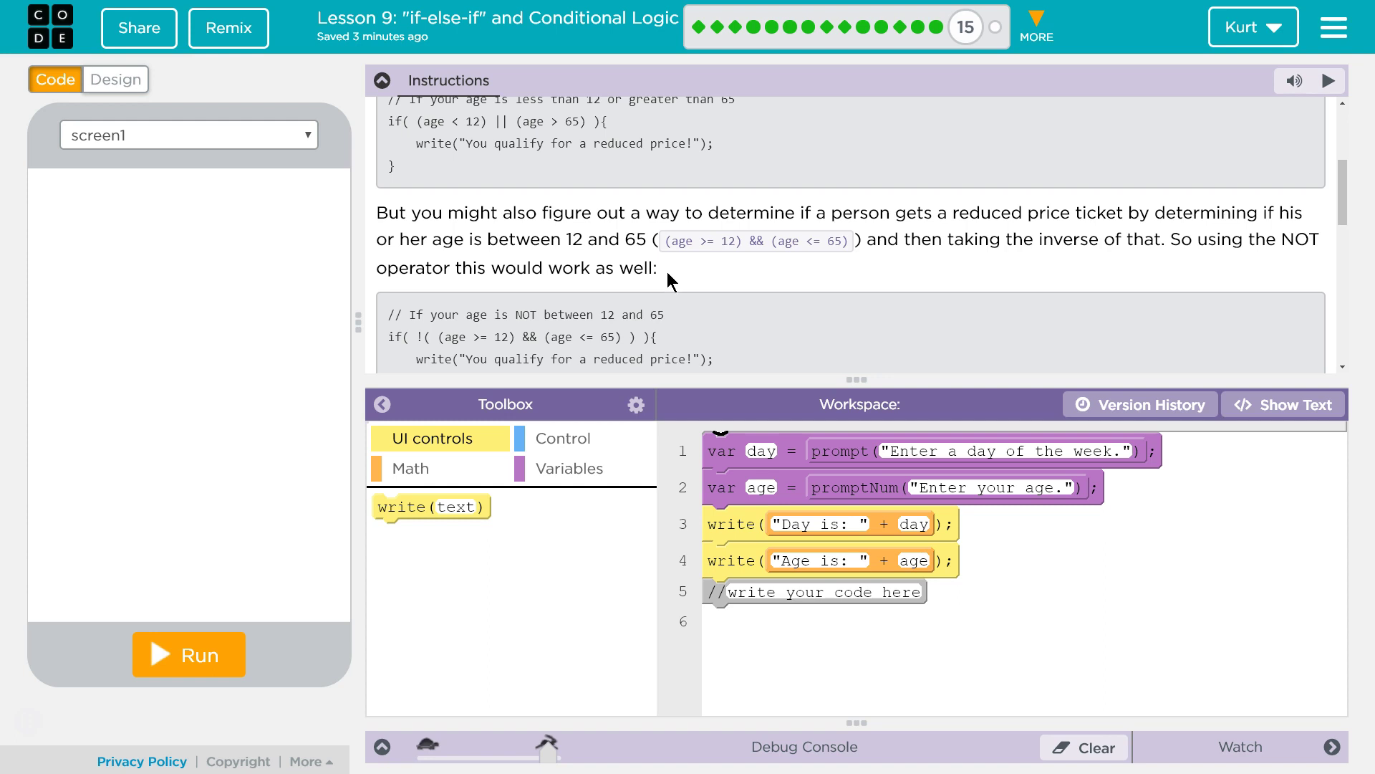
scroll(668, 272, down, 3)
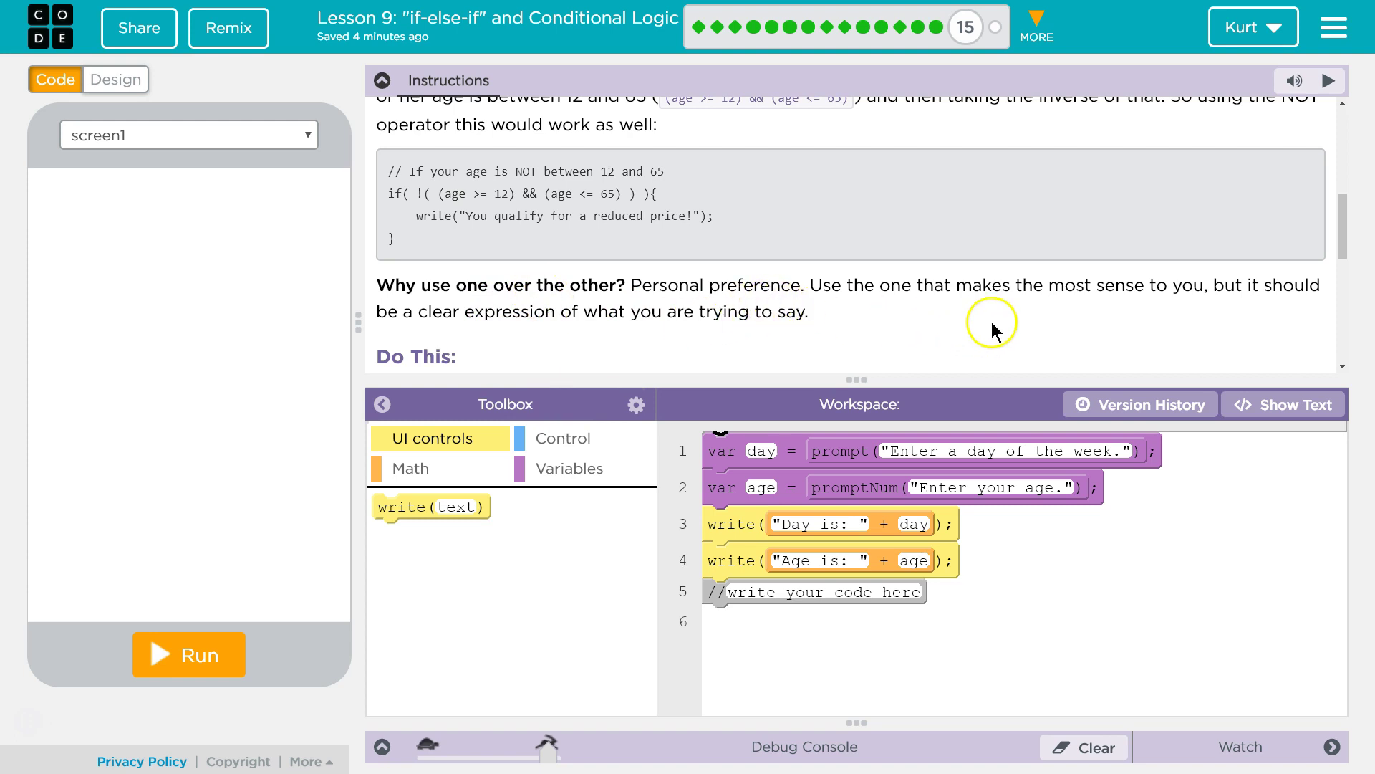
scroll(1000, 328, down, 1)
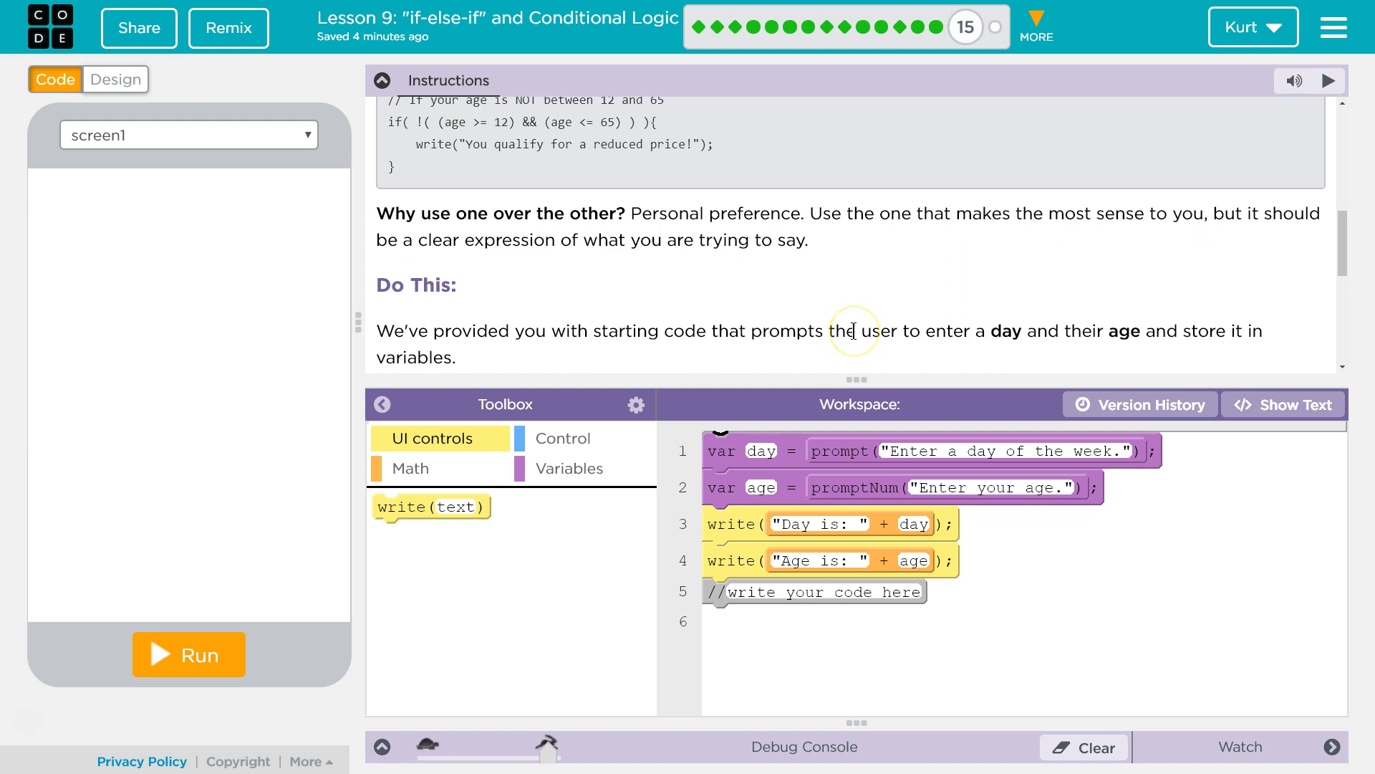
scroll(853, 331, down, 1)
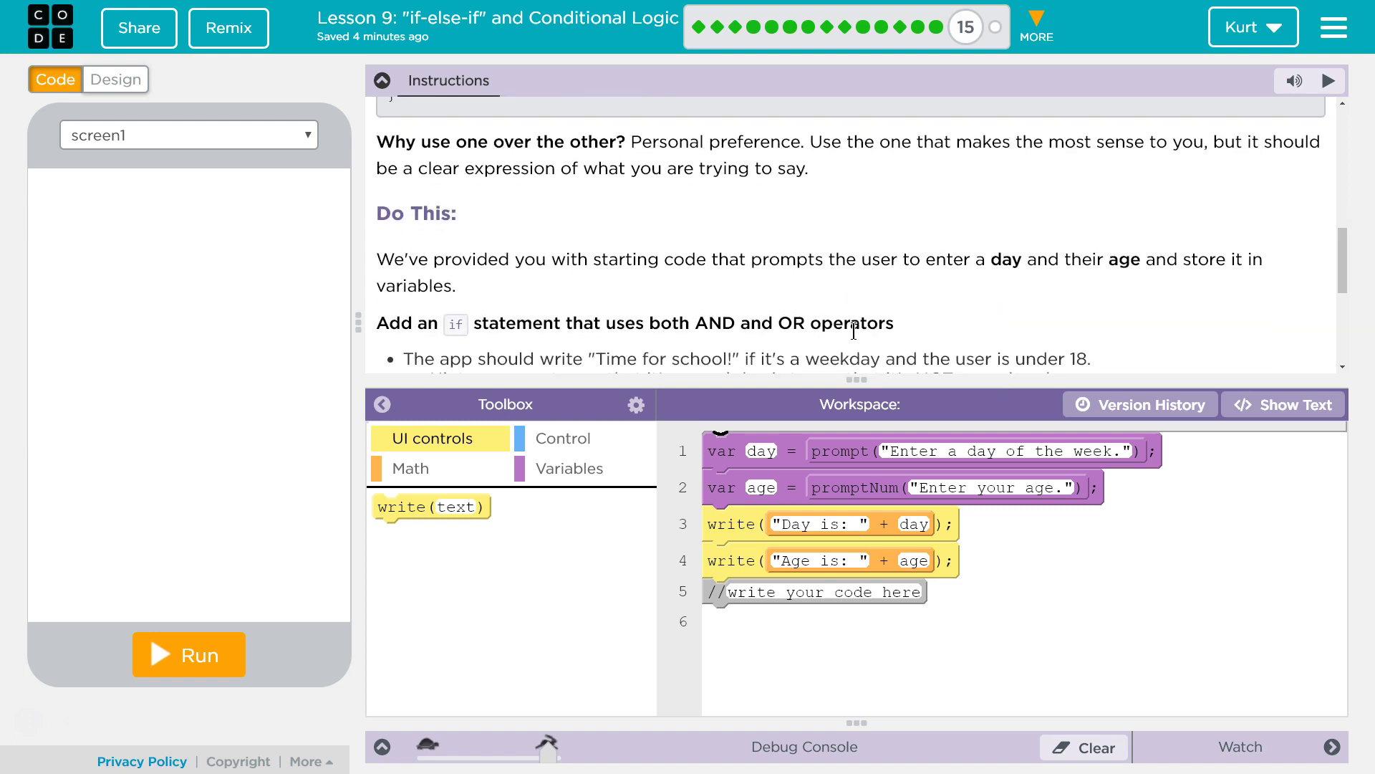
scroll(854, 331, down, 1)
scroll(853, 331, down, 1)
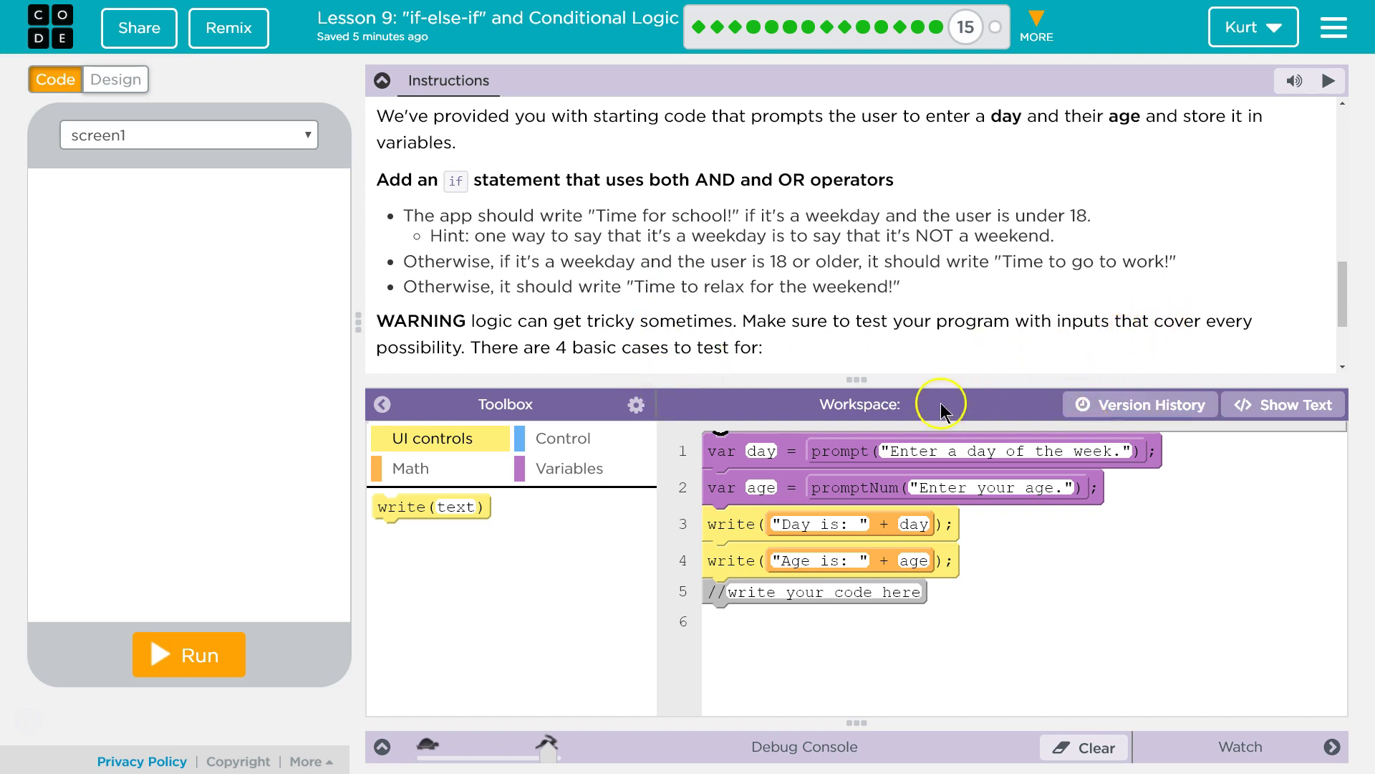
click(549, 450)
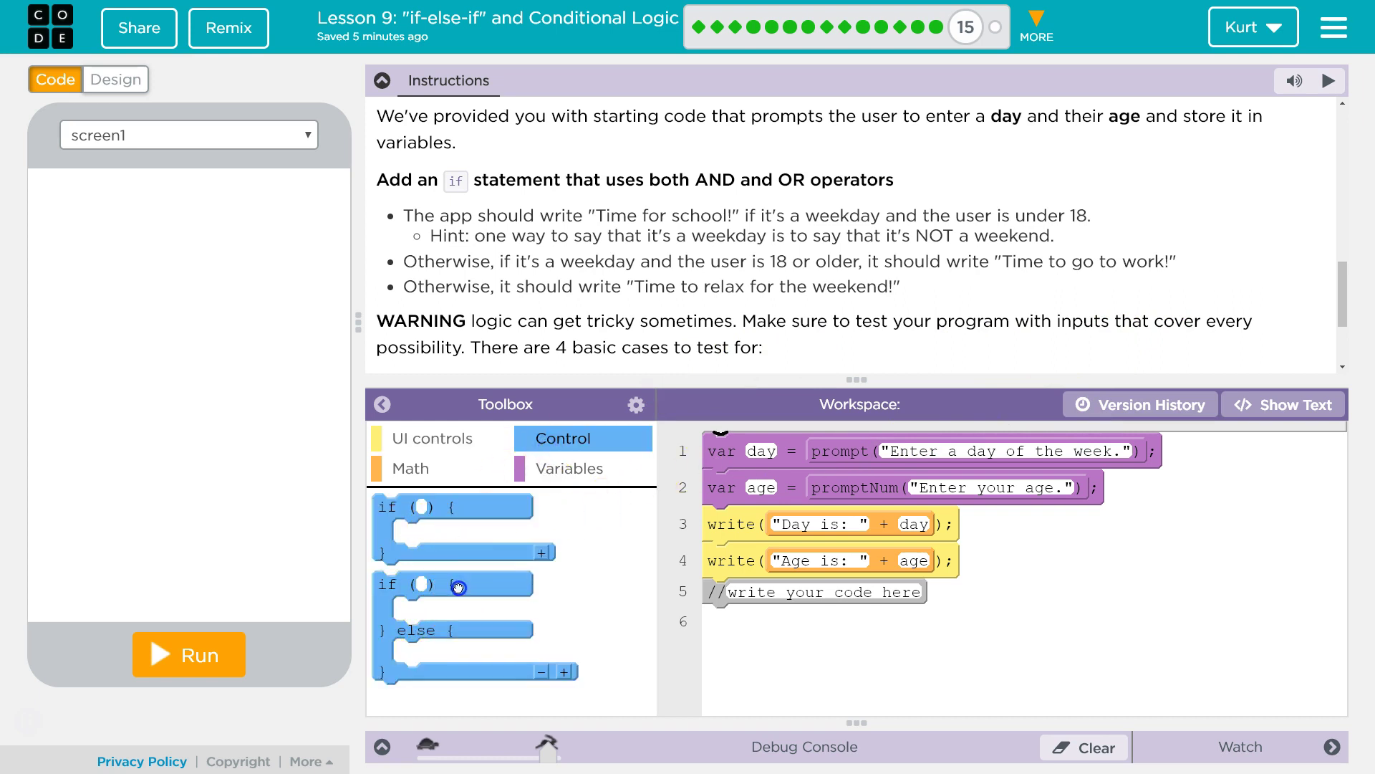
drag(459, 588, 807, 600)
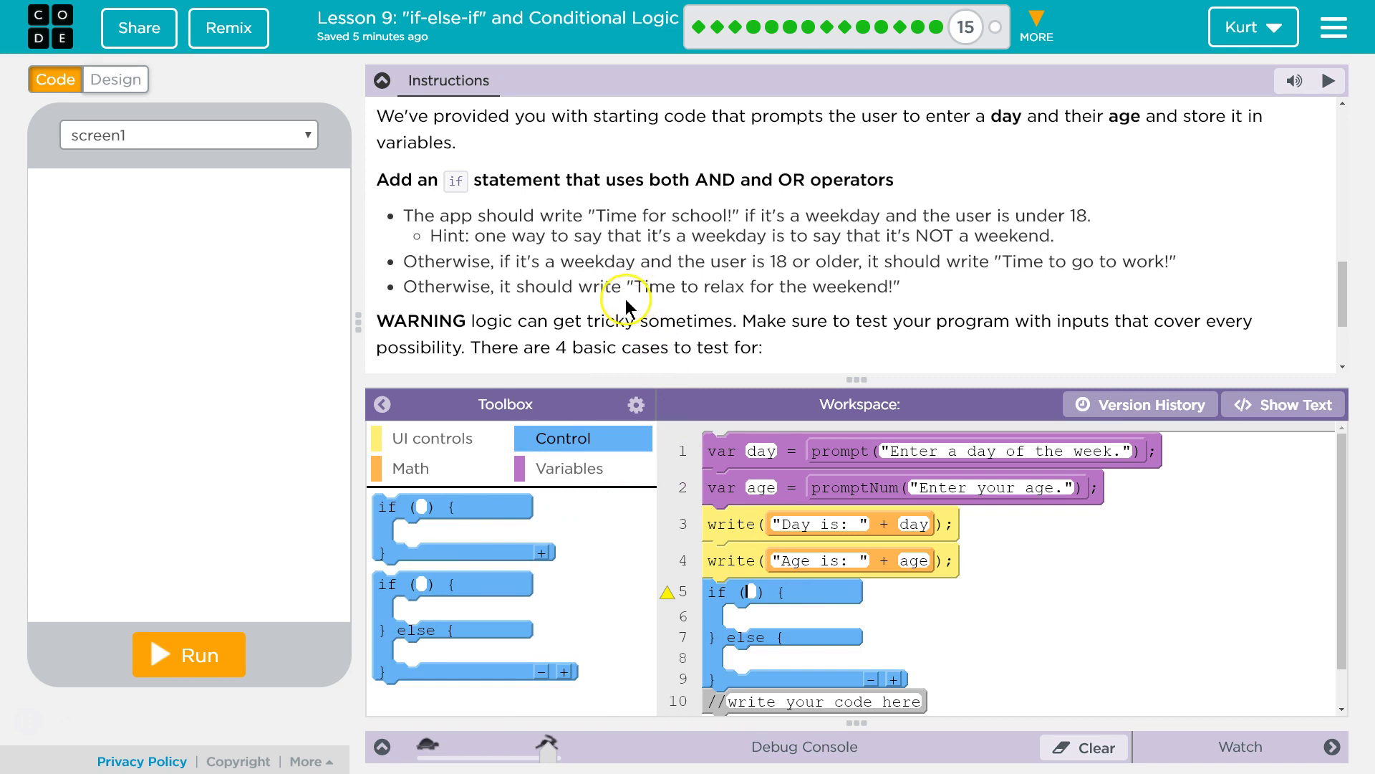
click(396, 462)
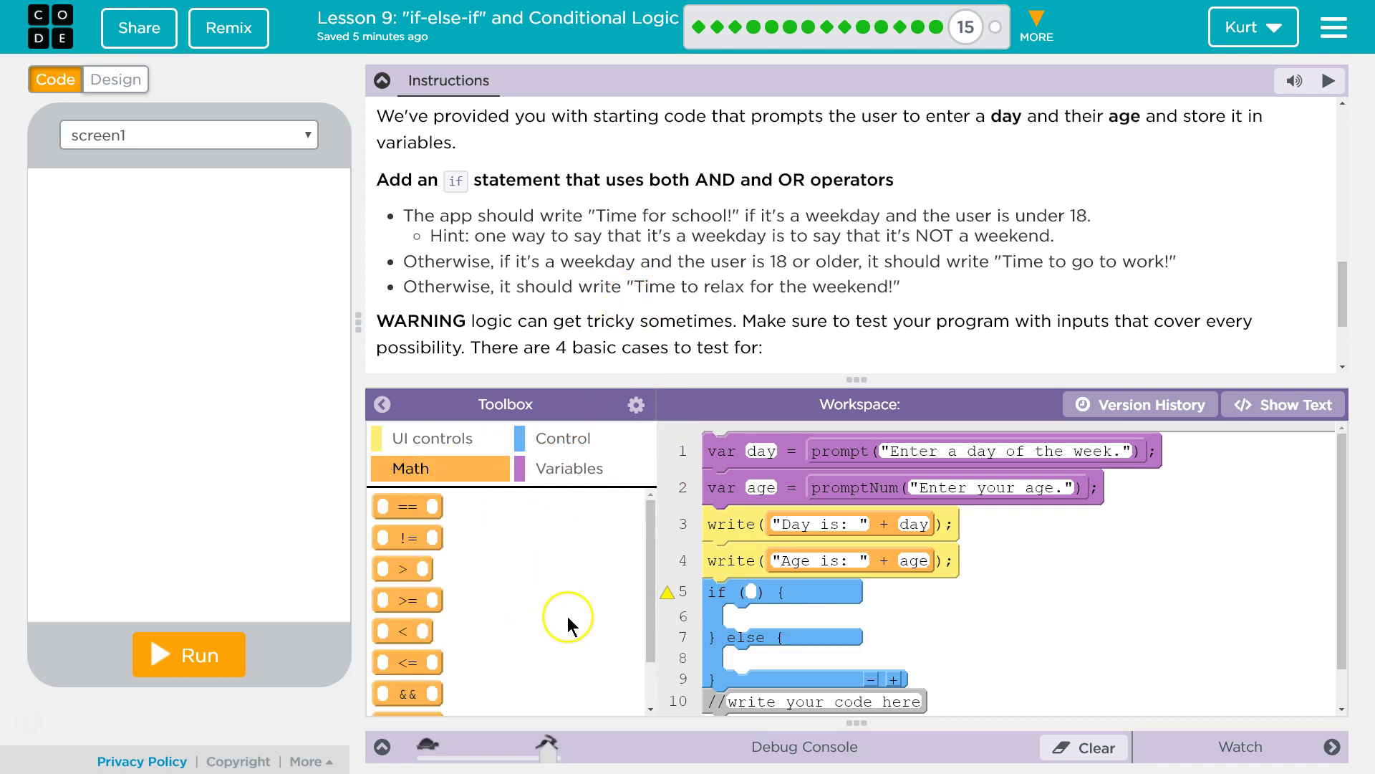
double_click(720, 232)
click(721, 232)
scroll(445, 580, down, 2)
Fill the if condition with two nested && blocks holding two == comparisons
drag(408, 634, 825, 629)
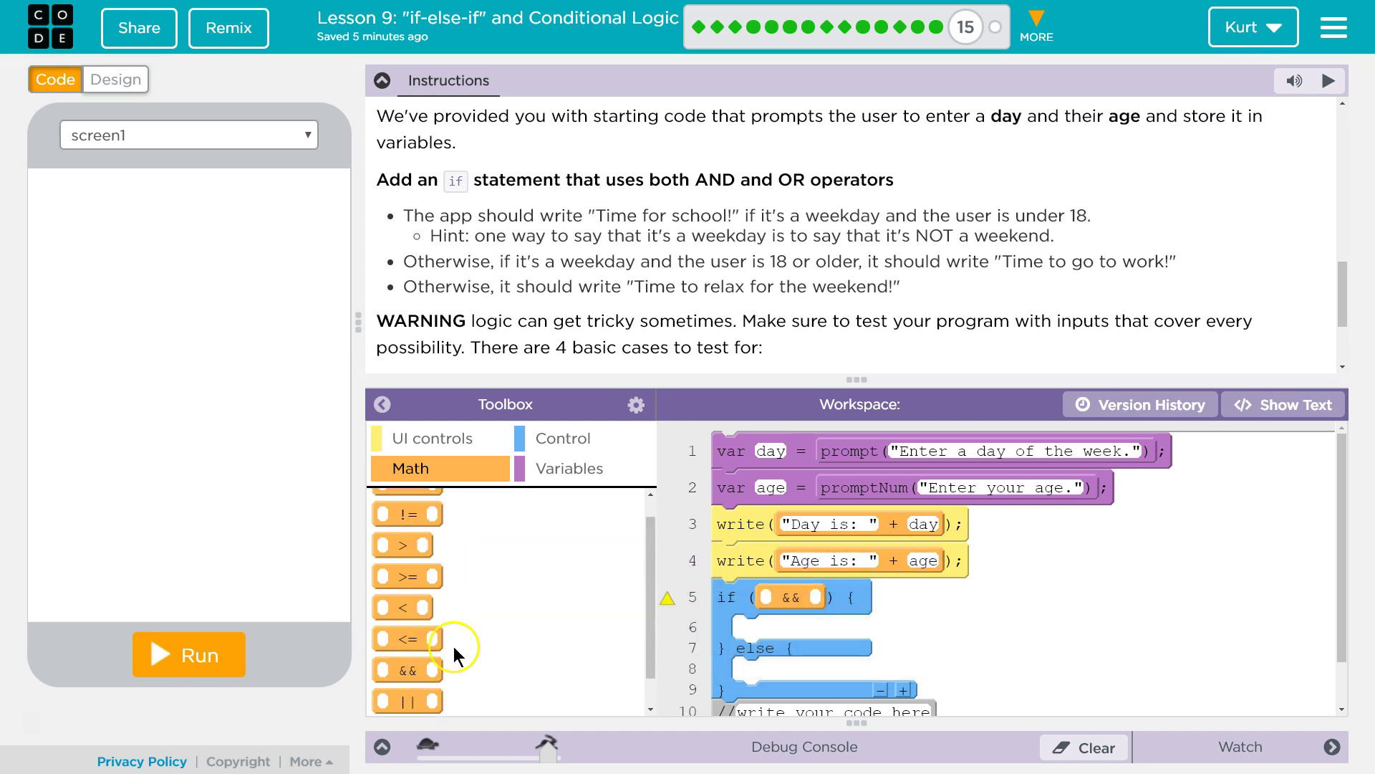
scroll(454, 646, up, 2)
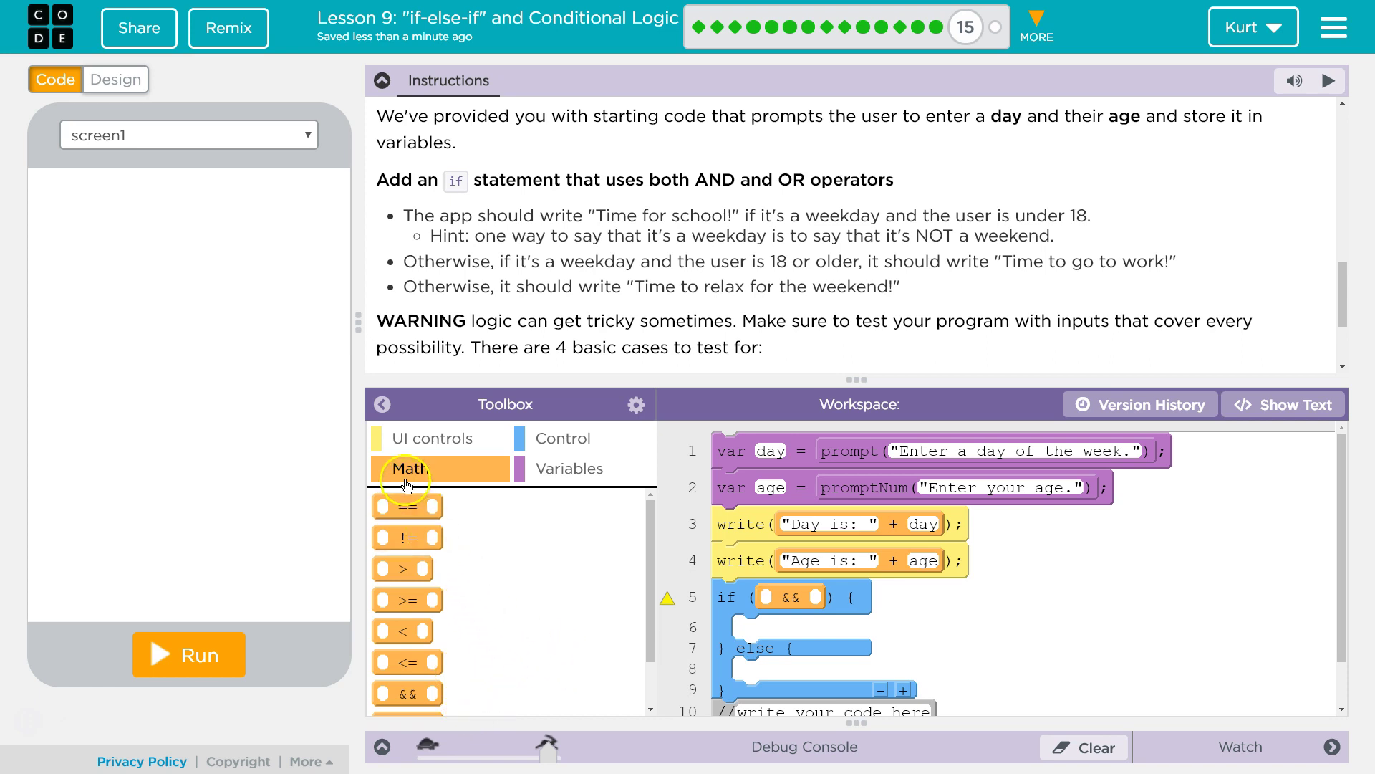
mouse_move(408, 506)
mouse_down()
mouse_move(679, 628)
mouse_move(414, 516)
mouse_up()
drag(412, 694, 795, 608)
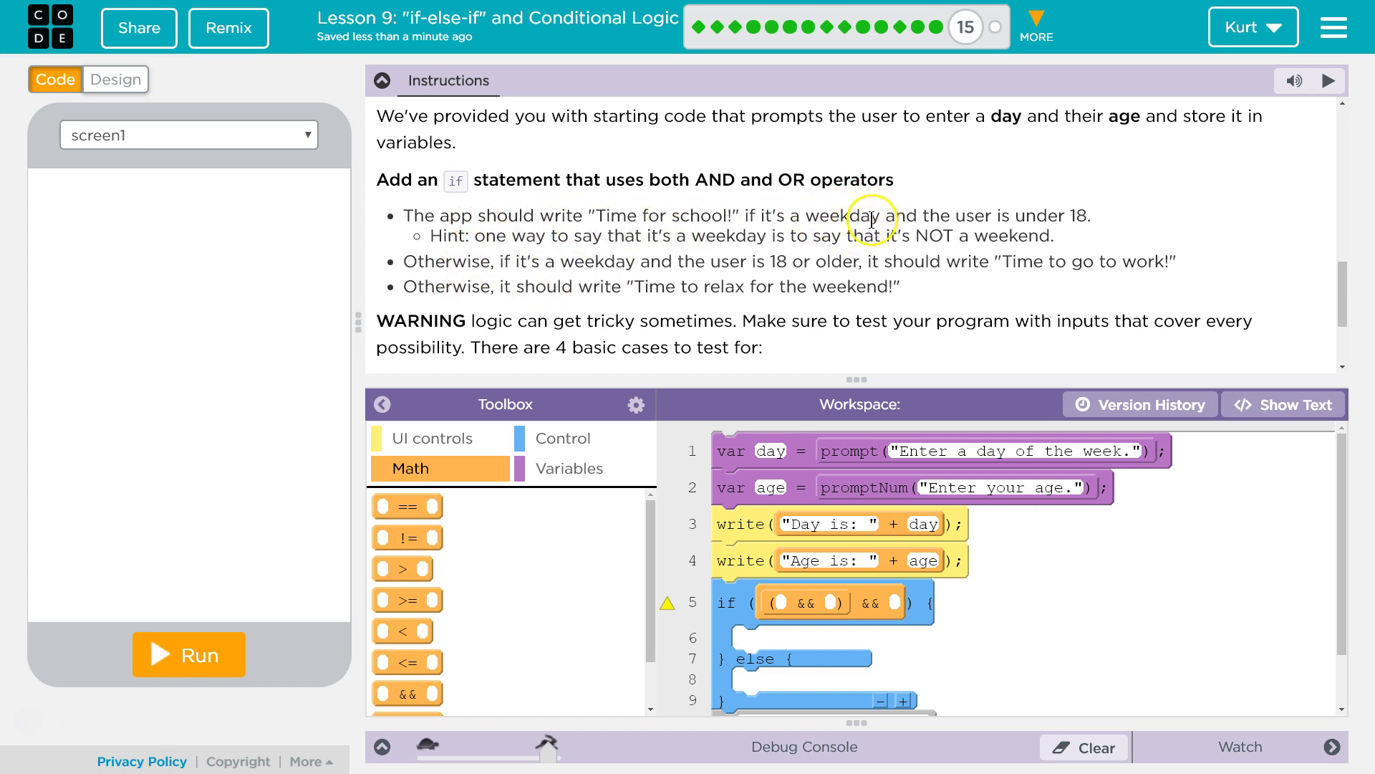
double_click(898, 216)
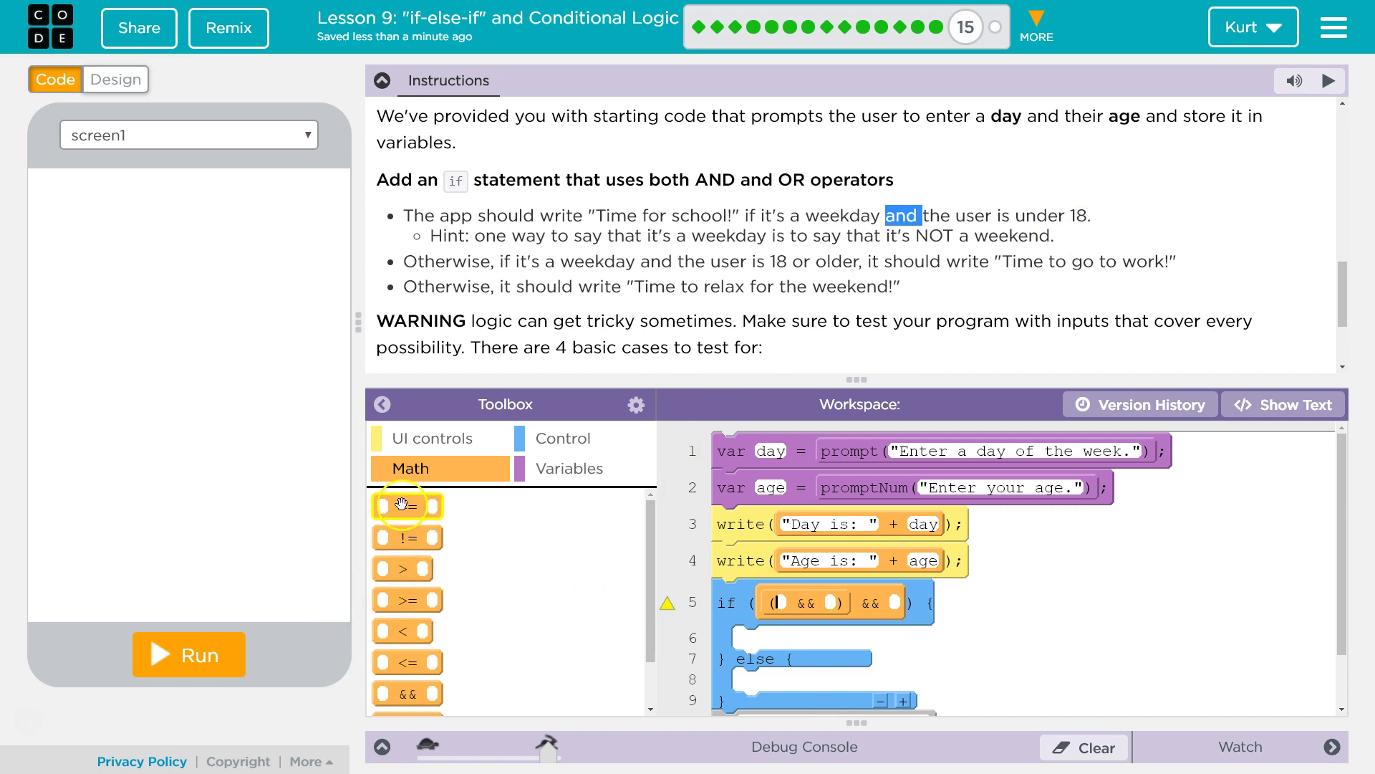
mouse_move(425, 508)
mouse_down()
mouse_move(569, 586)
mouse_move(806, 621)
mouse_up()
drag(408, 506, 859, 605)
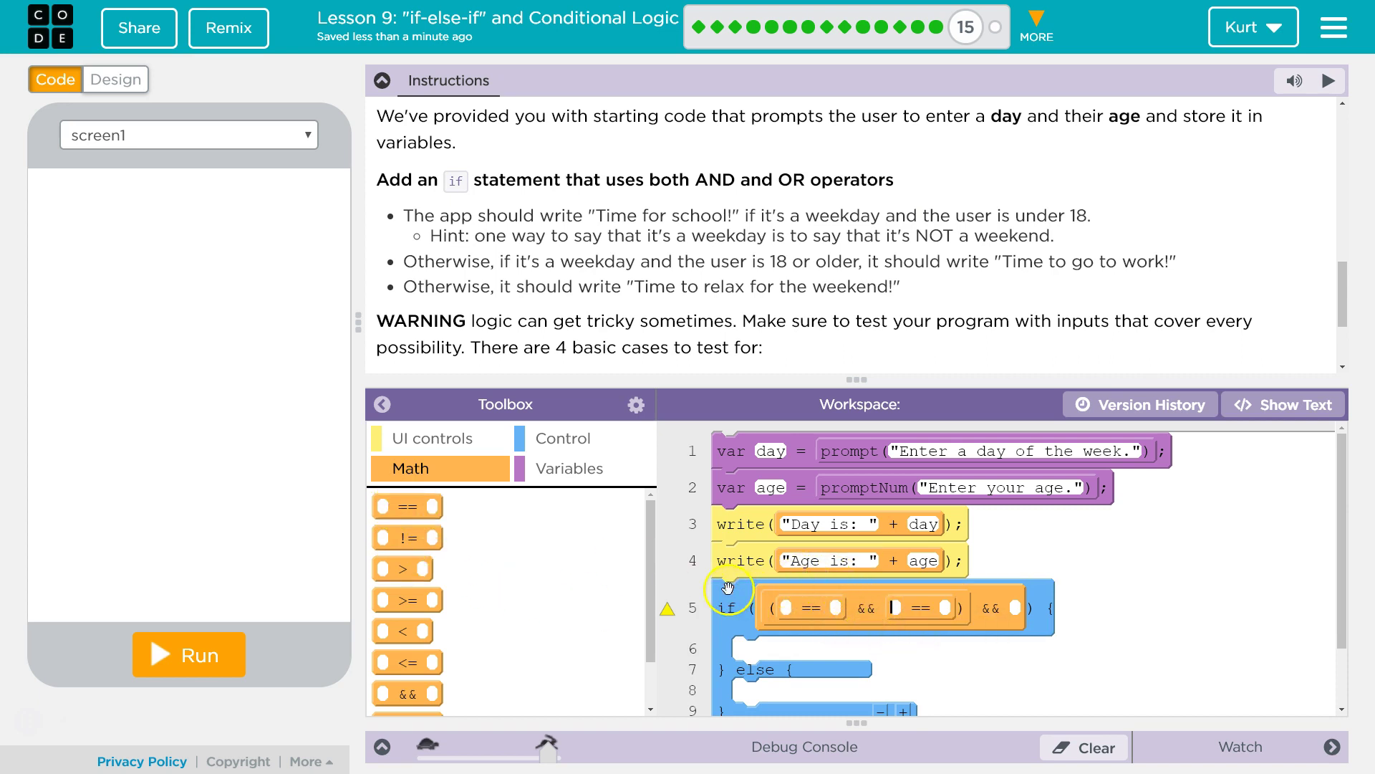
Begin the first day comparison by entering 'da' in its left slot
drag(729, 606, 695, 594)
click(981, 450)
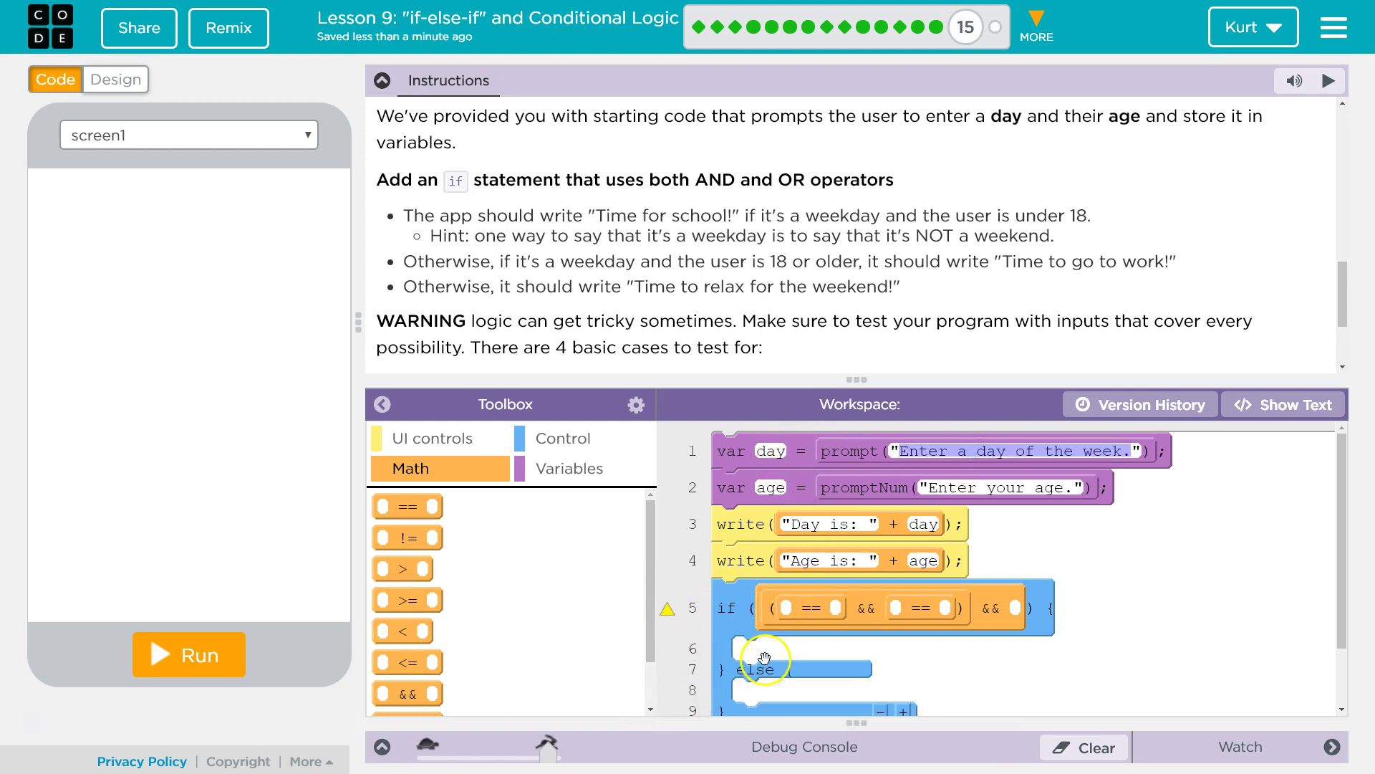
click(787, 607)
text(da)
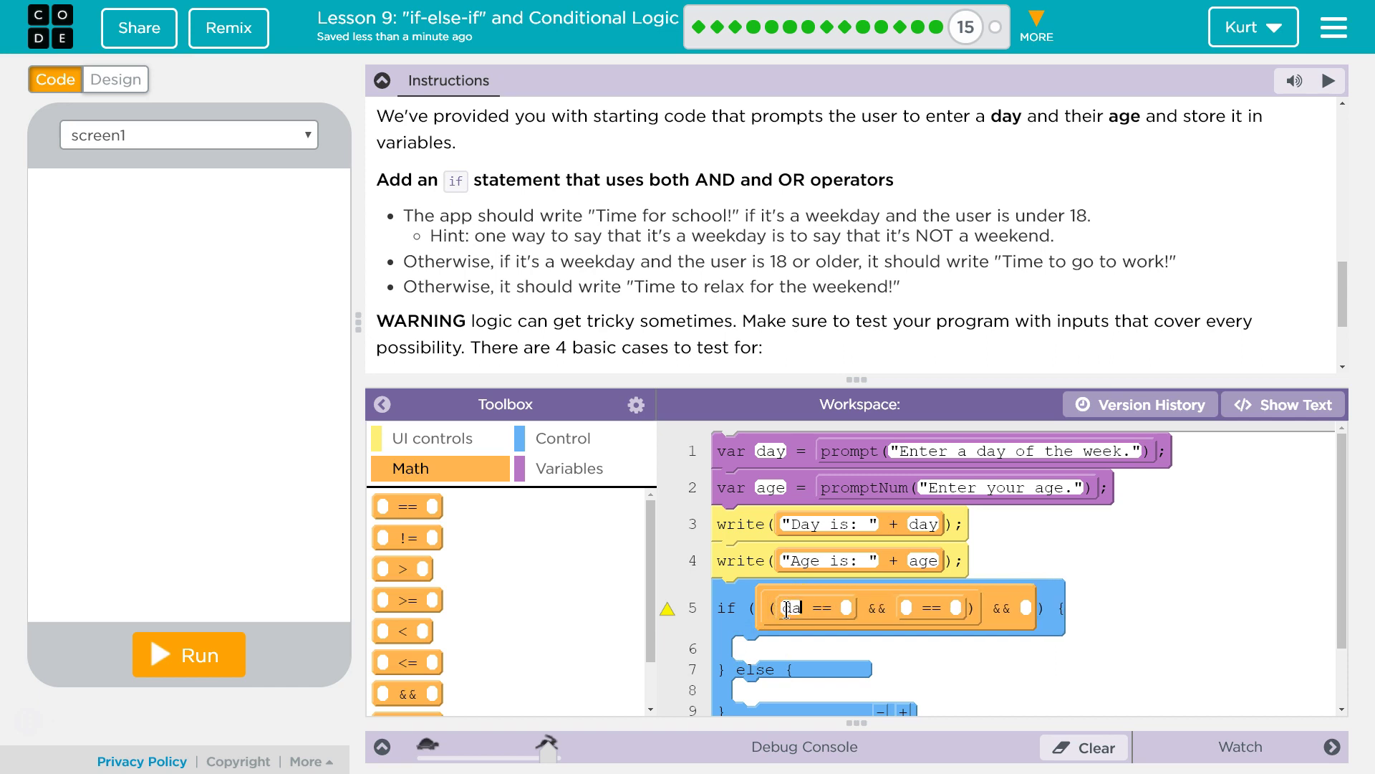
text(y)
text("S)
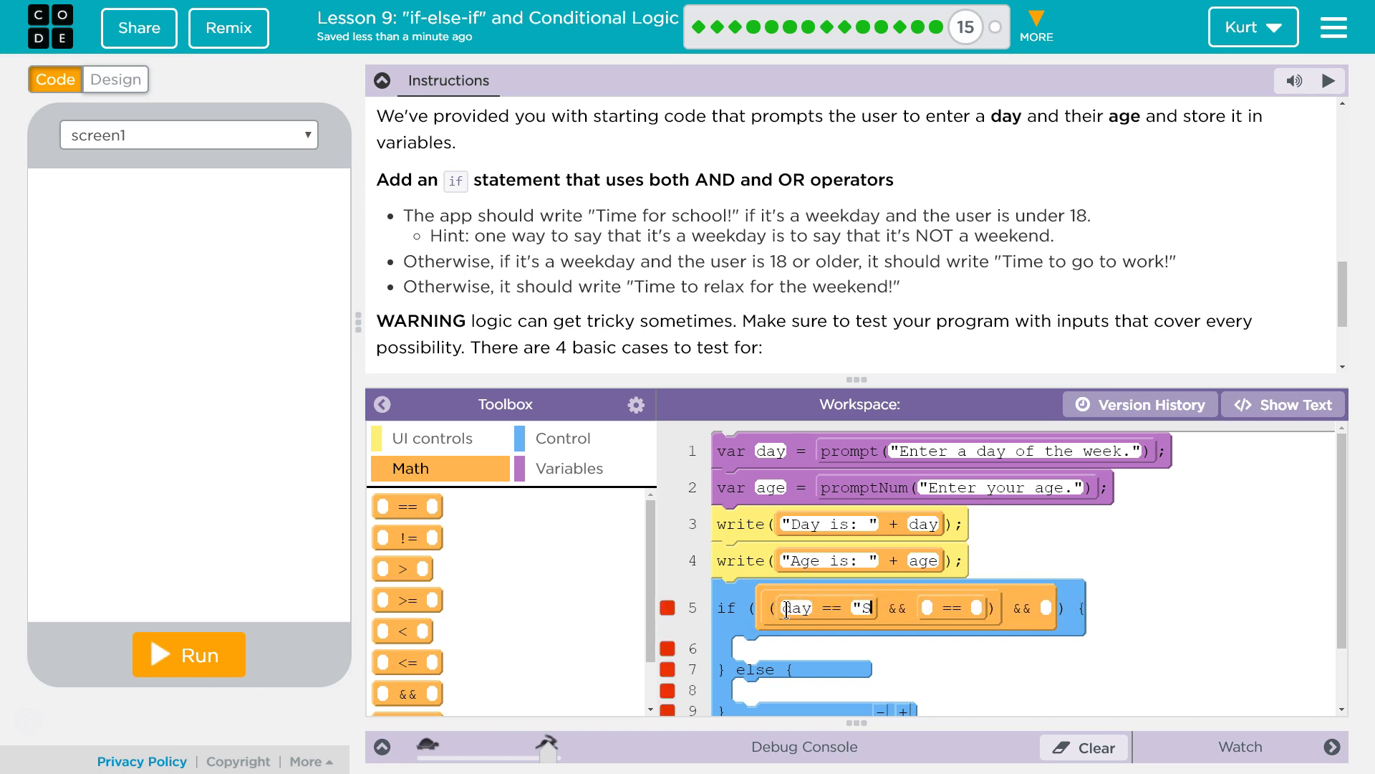
text(turday")
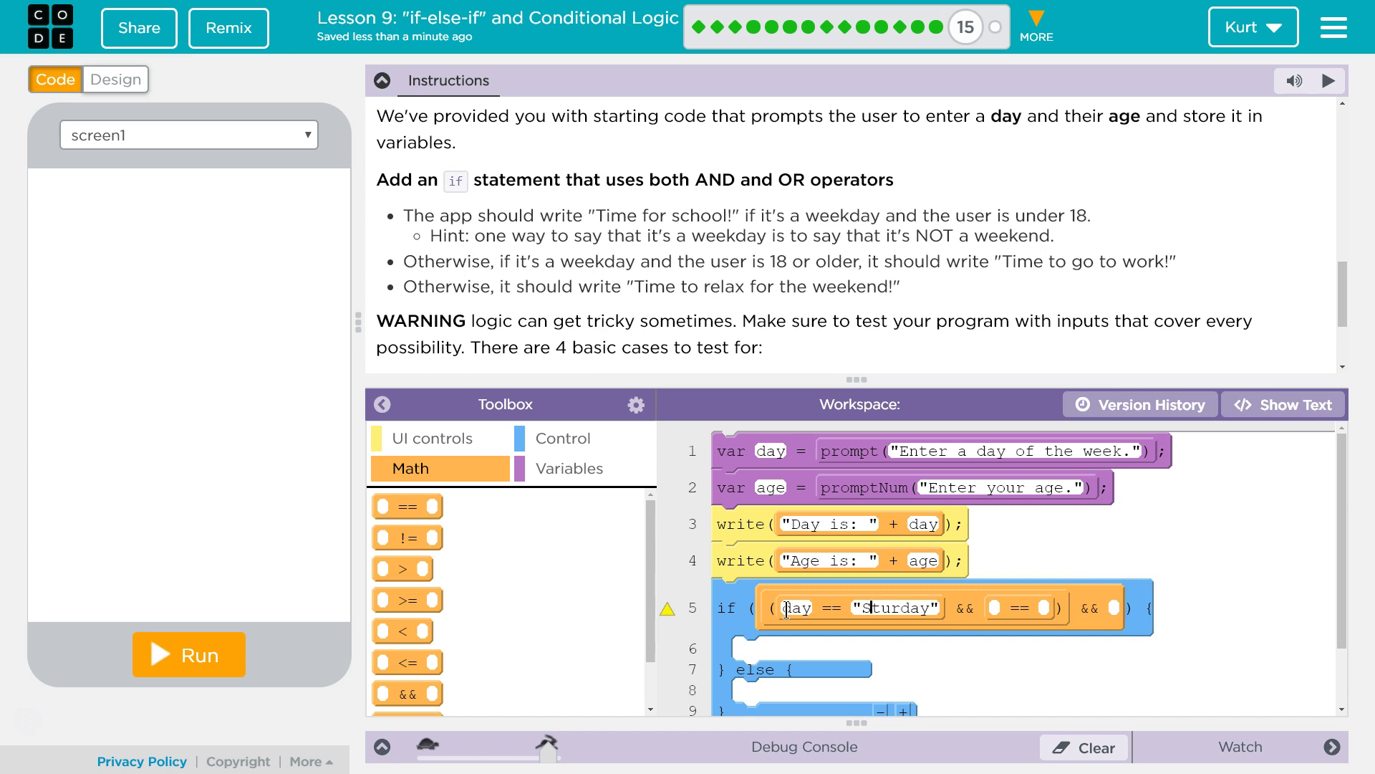
text(a)
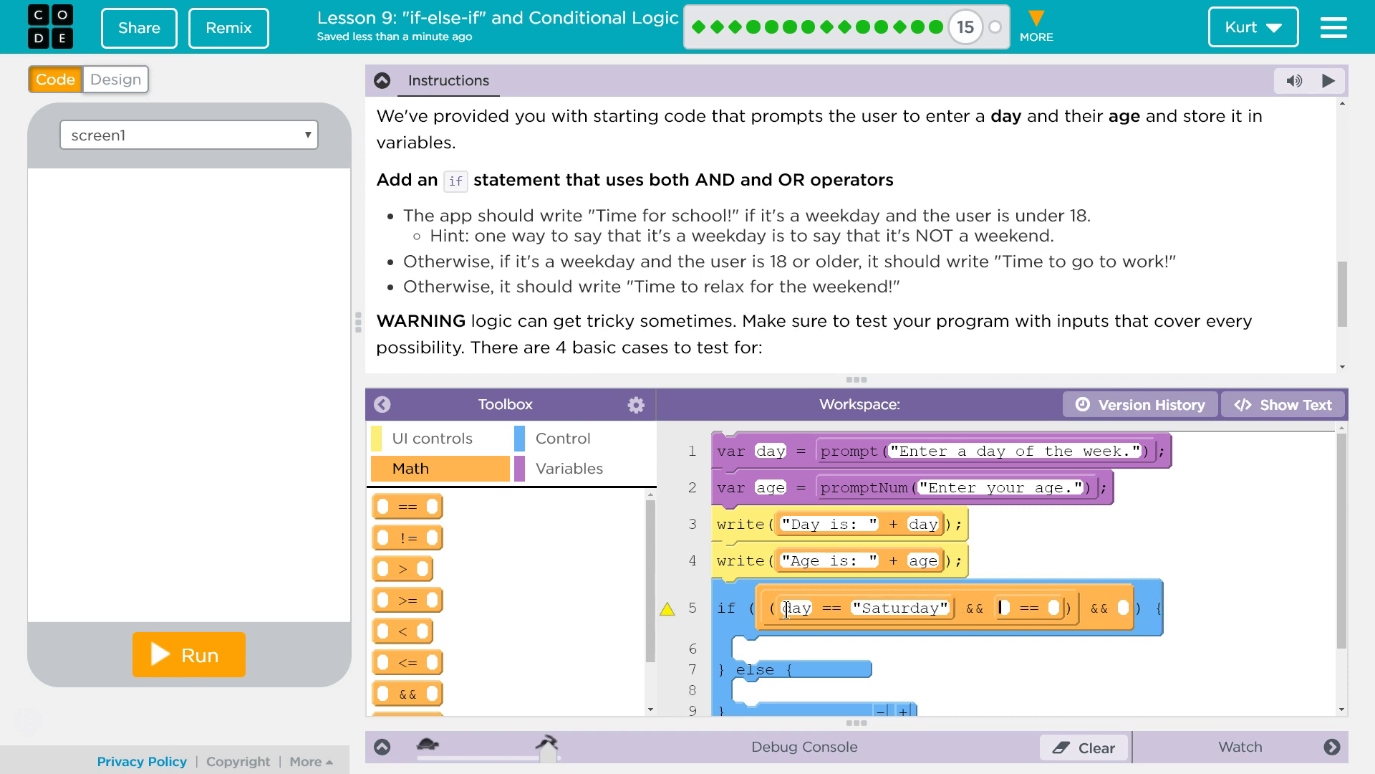
text(day)
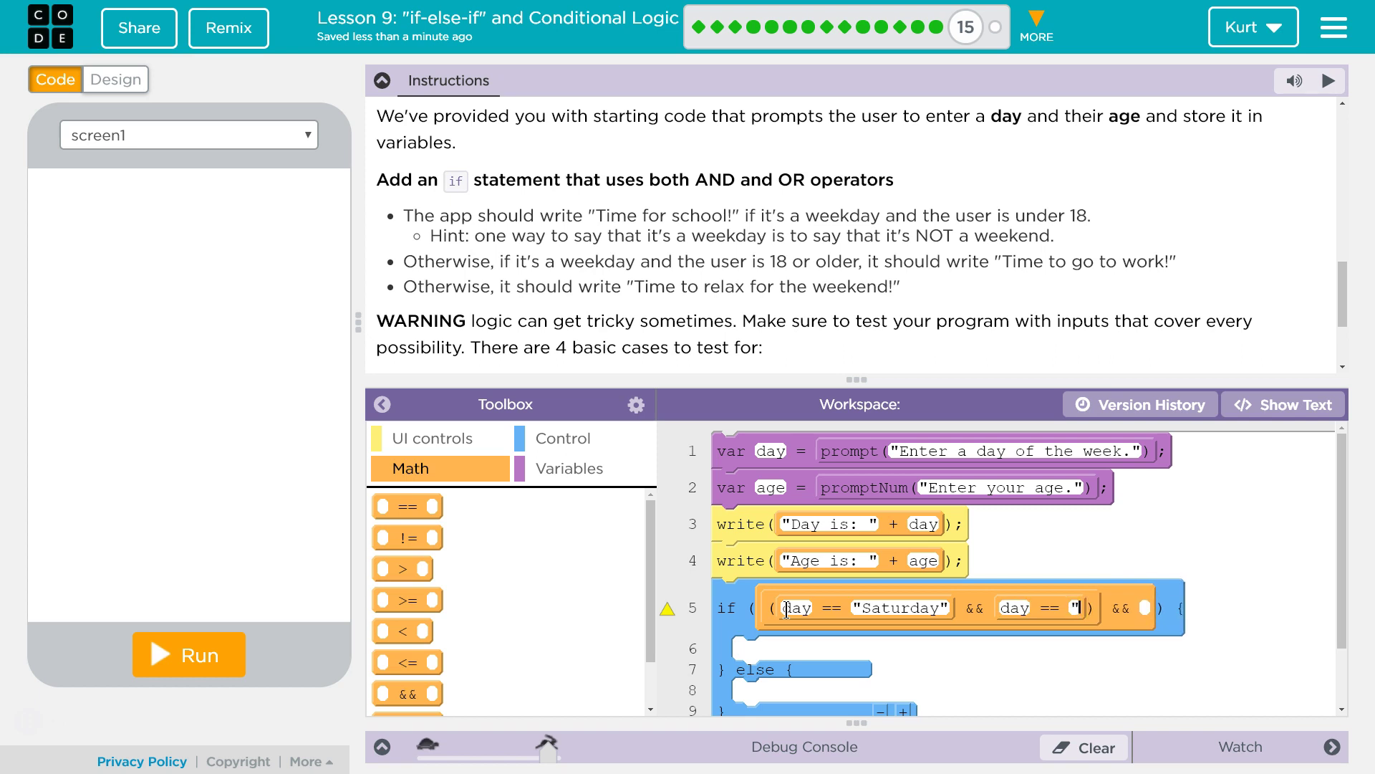
text(Sunday")
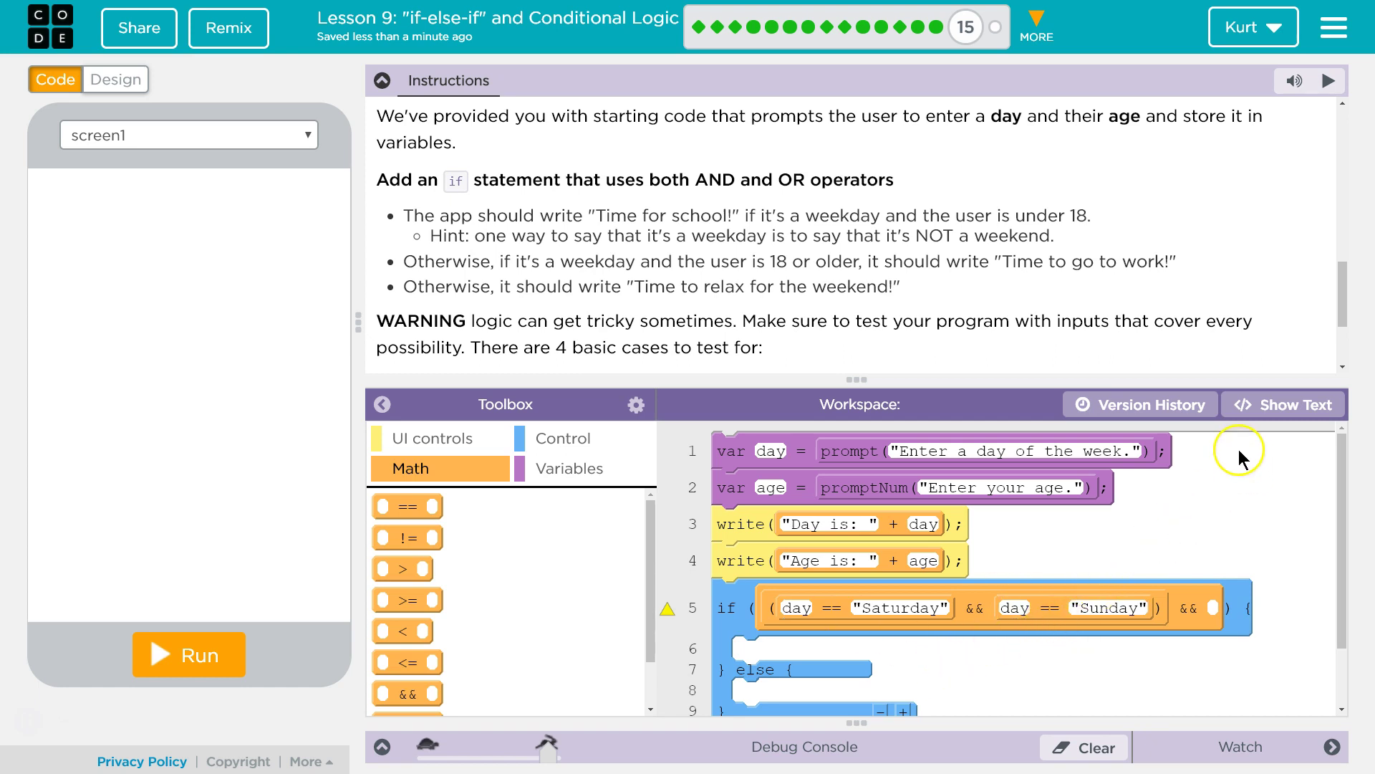
In text view, insert '(!' before the day comparisons on line 5 to negate them
click(1252, 405)
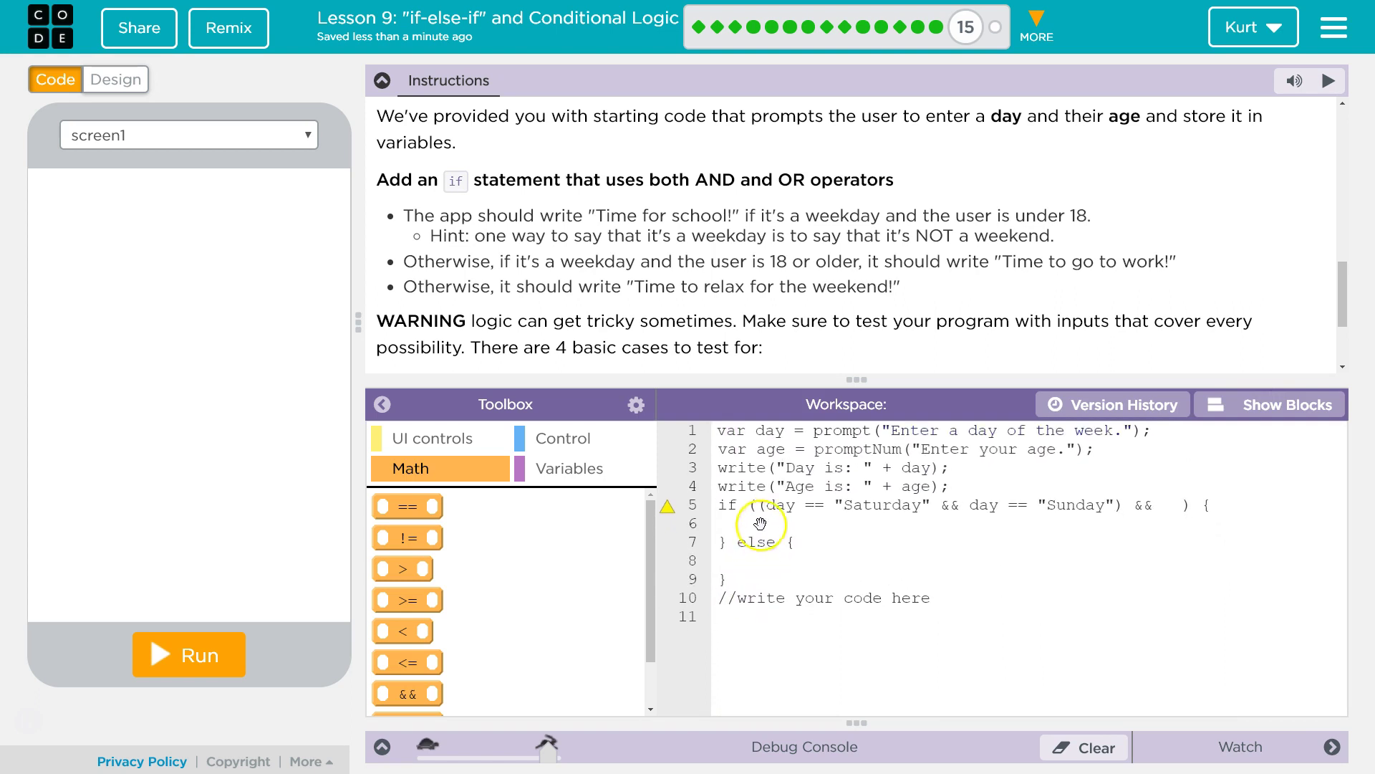
click(761, 506)
text(()
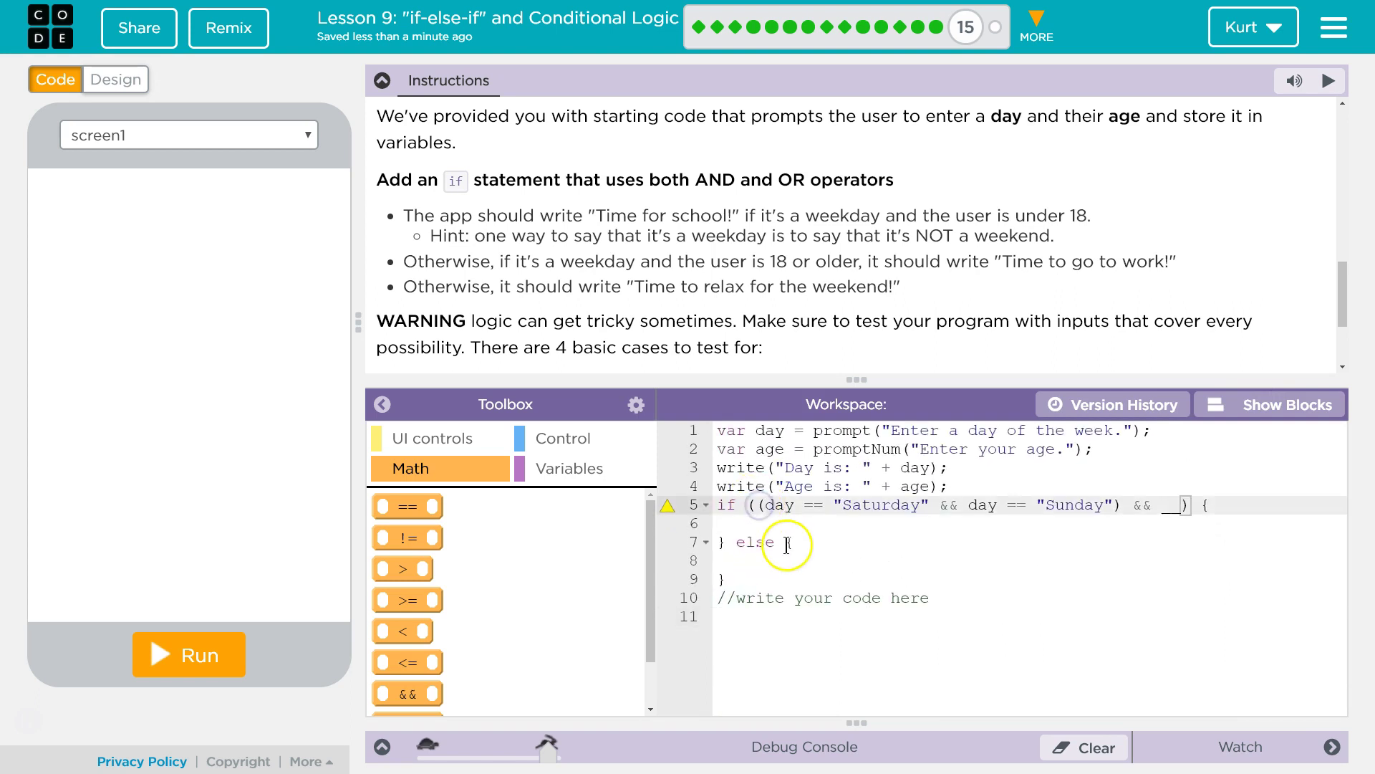
text(!)
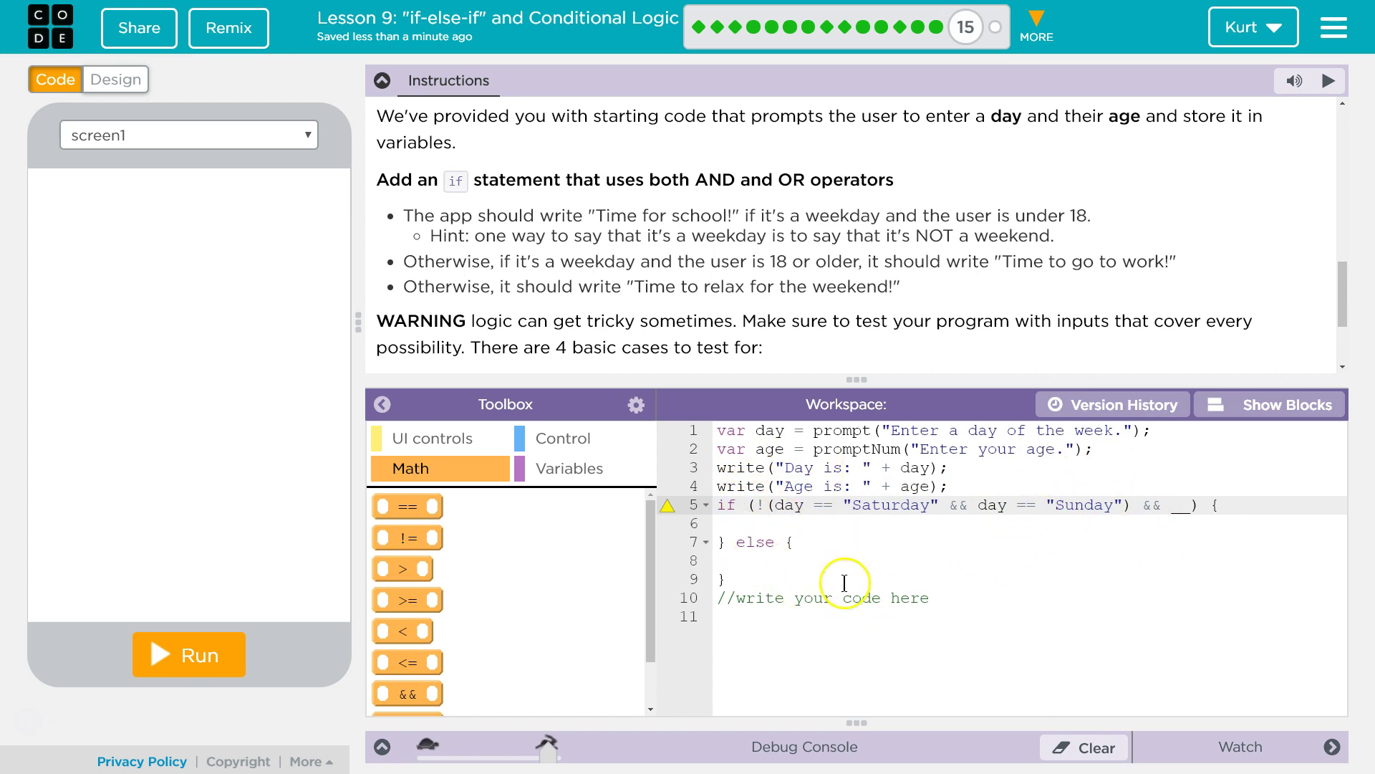
click(766, 505)
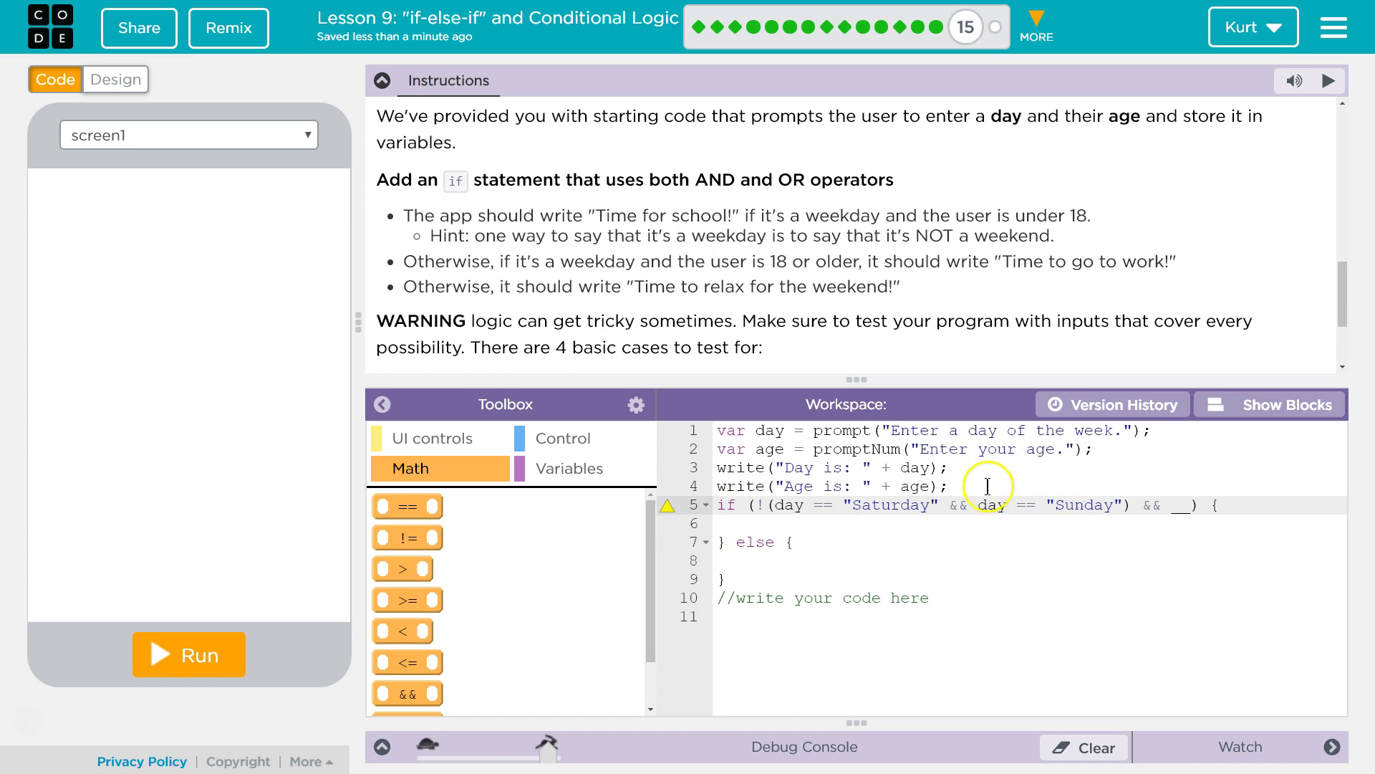
Complete the if condition with an age < 18 comparison
click(1278, 409)
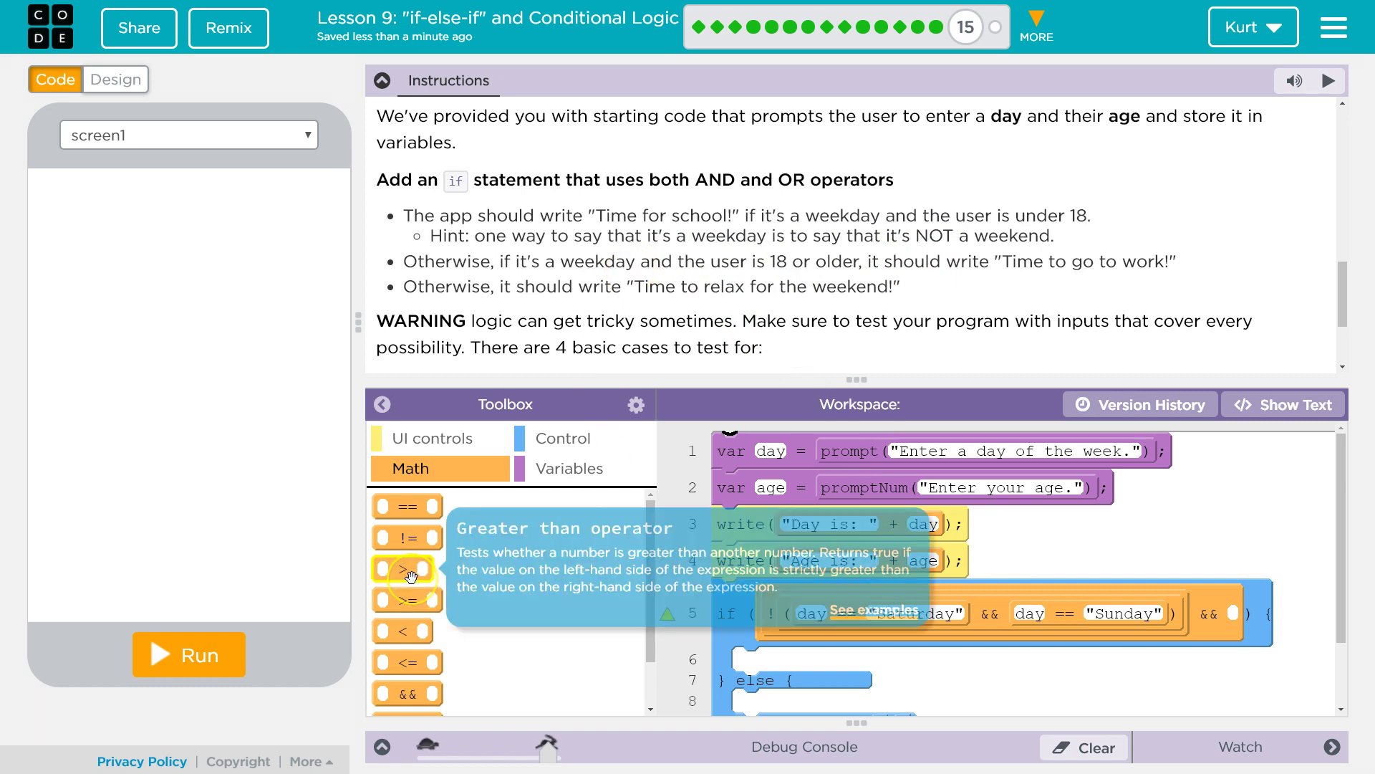
drag(920, 216, 1110, 226)
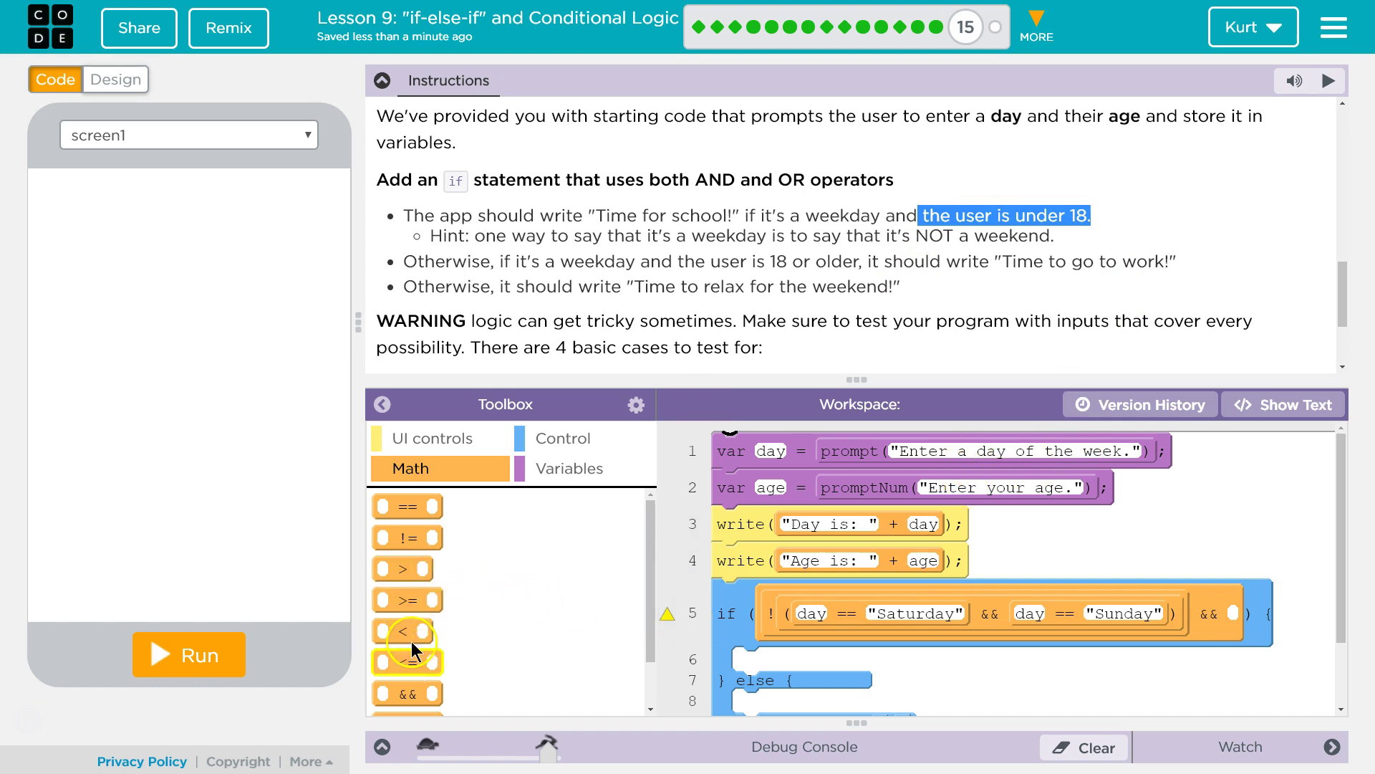
drag(412, 642, 1266, 628)
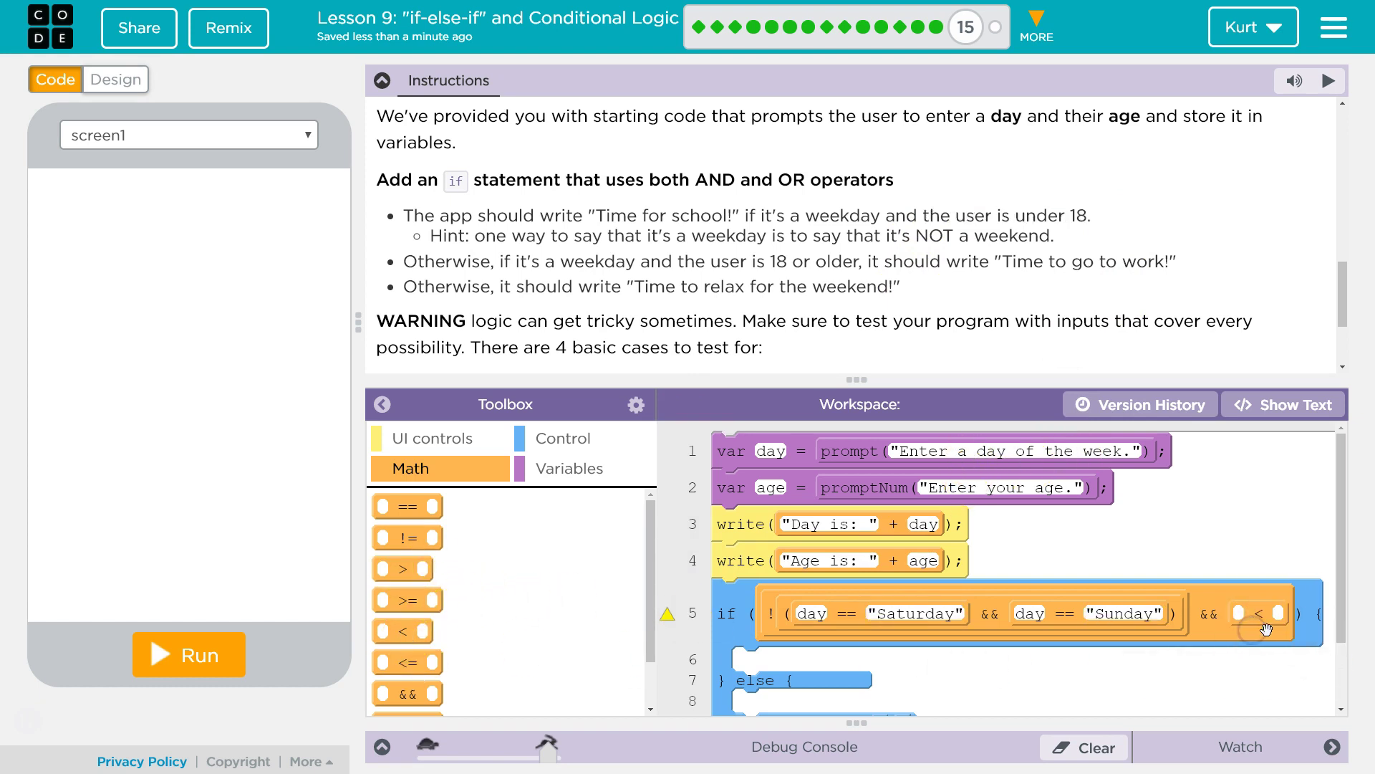
text(age < 1 )
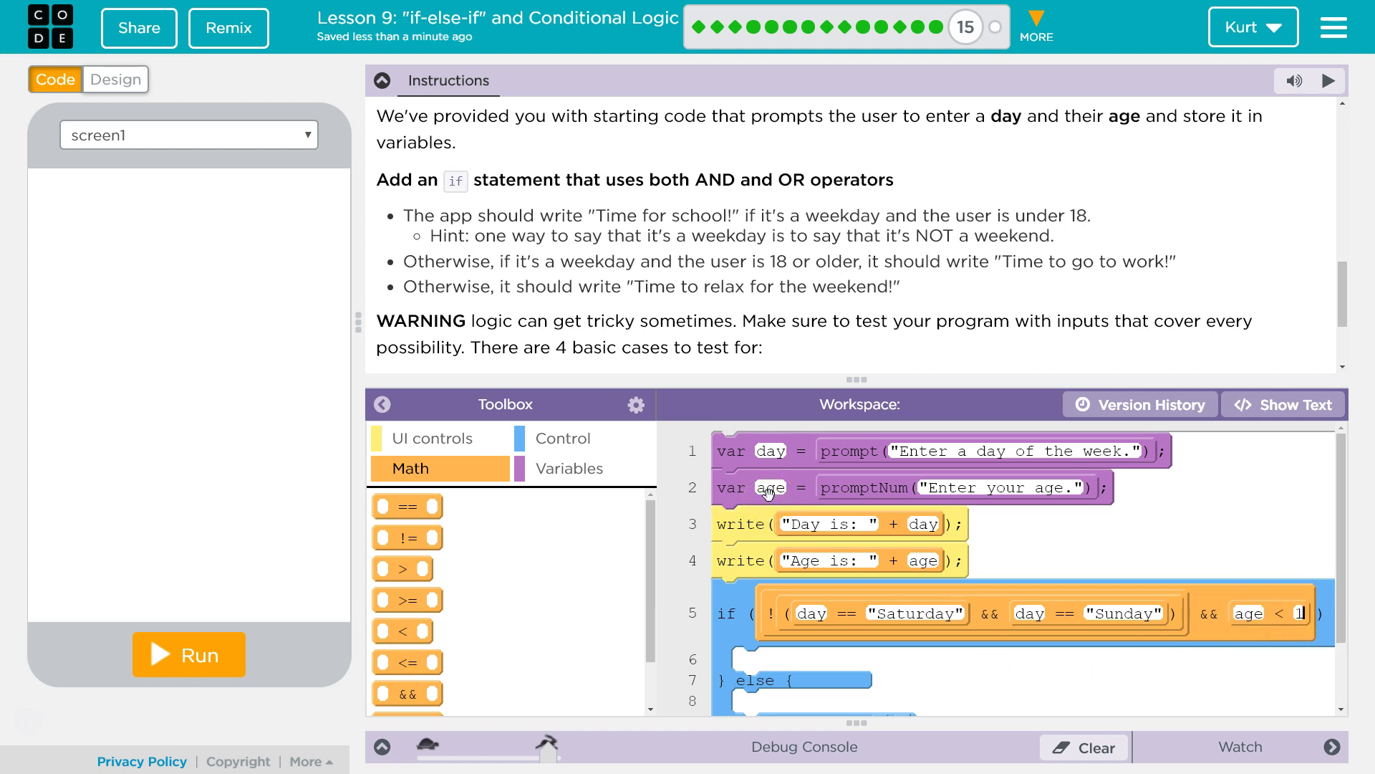
text(8)
scroll(1059, 684, down, 1)
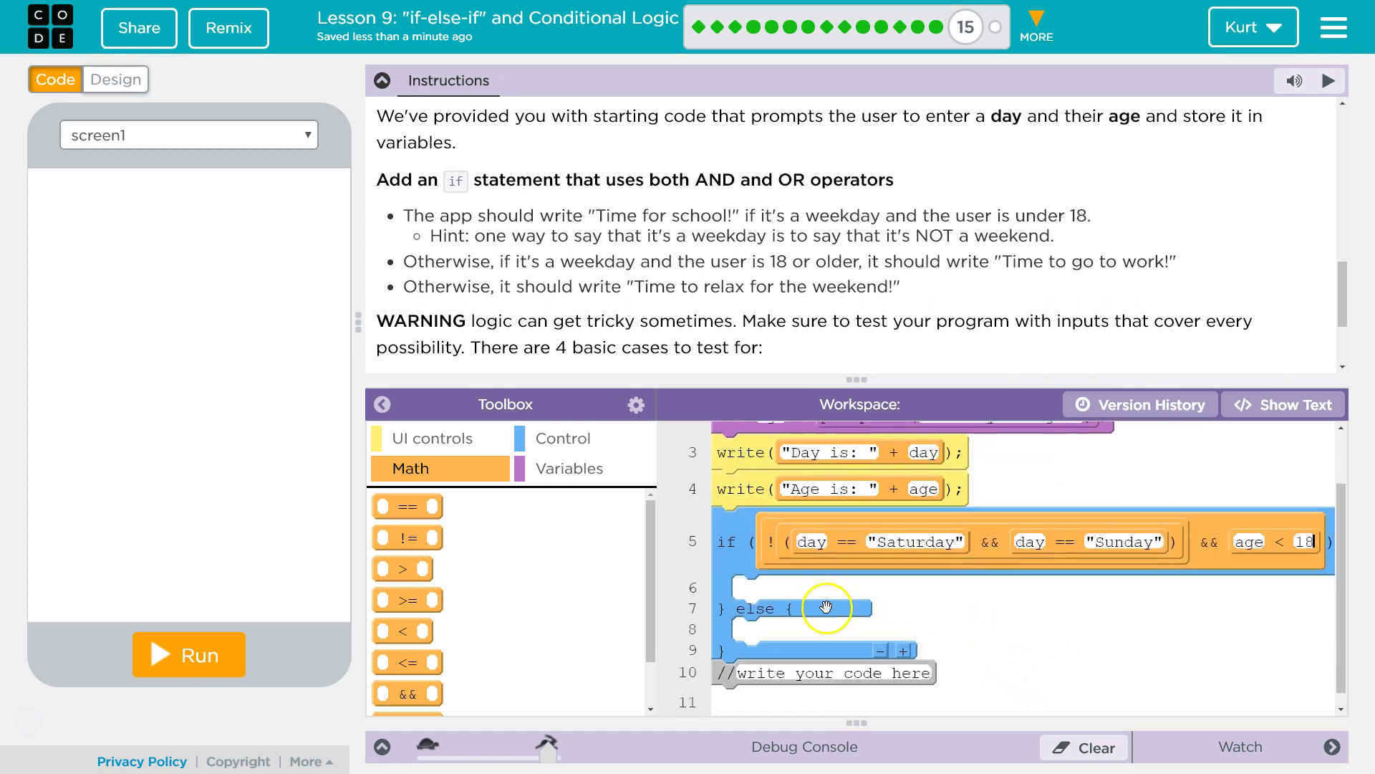
Add an else-if clause after the if branch
click(907, 652)
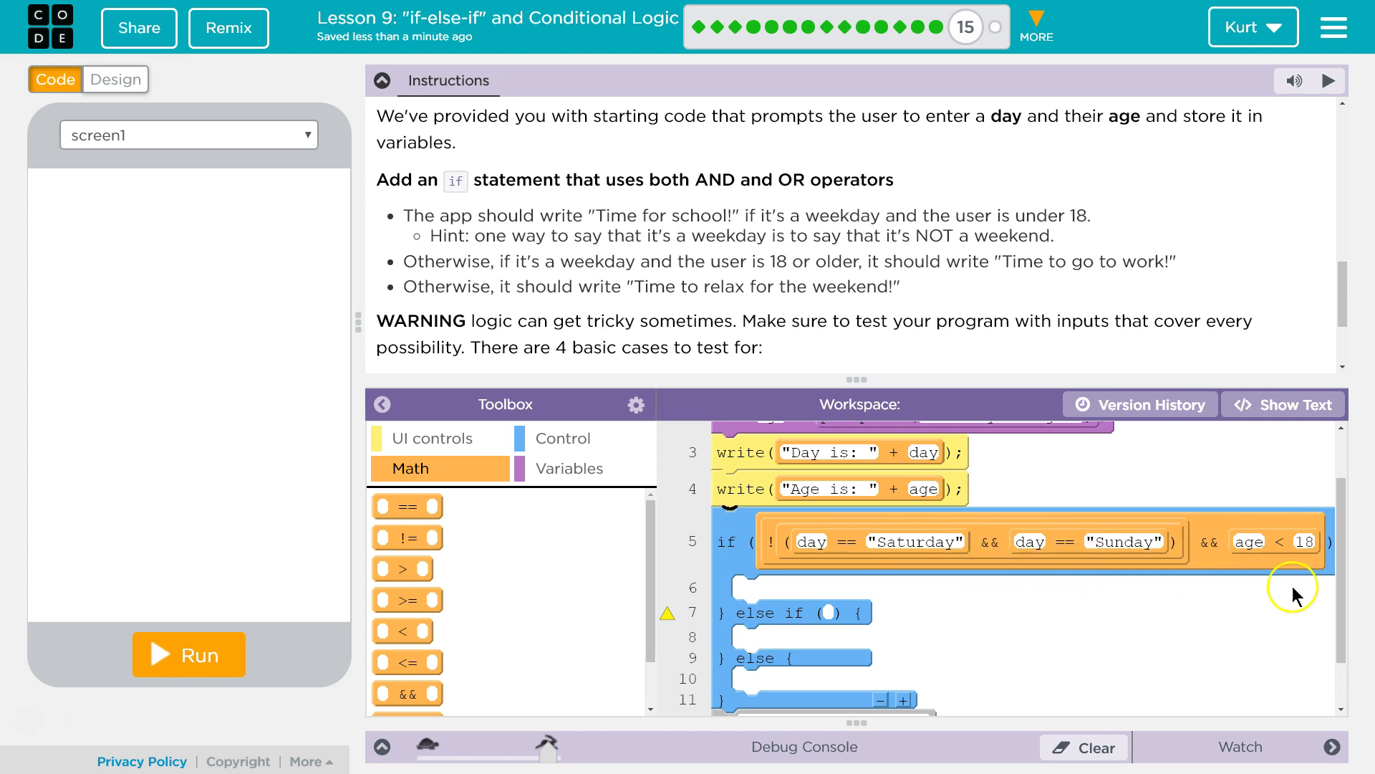
click(827, 613)
click(383, 404)
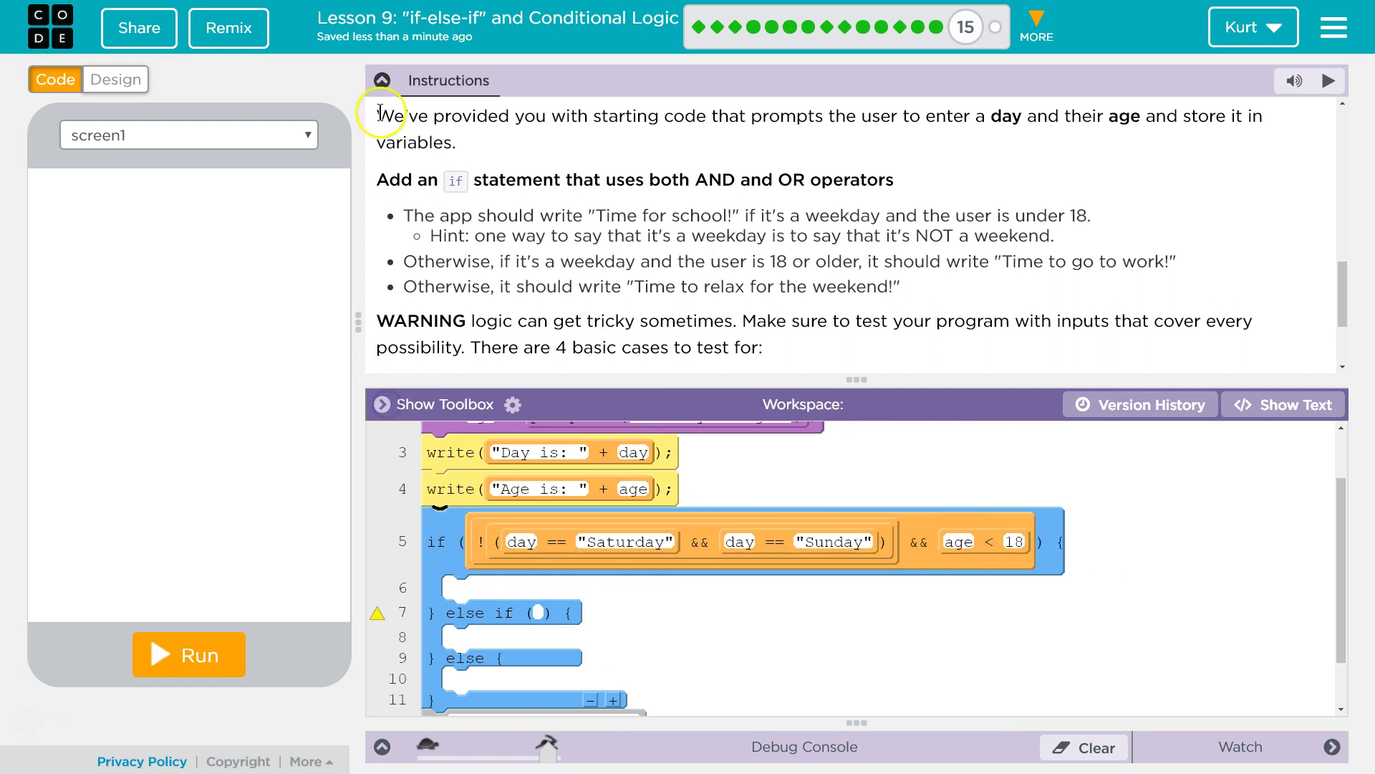
click(381, 80)
click(1282, 117)
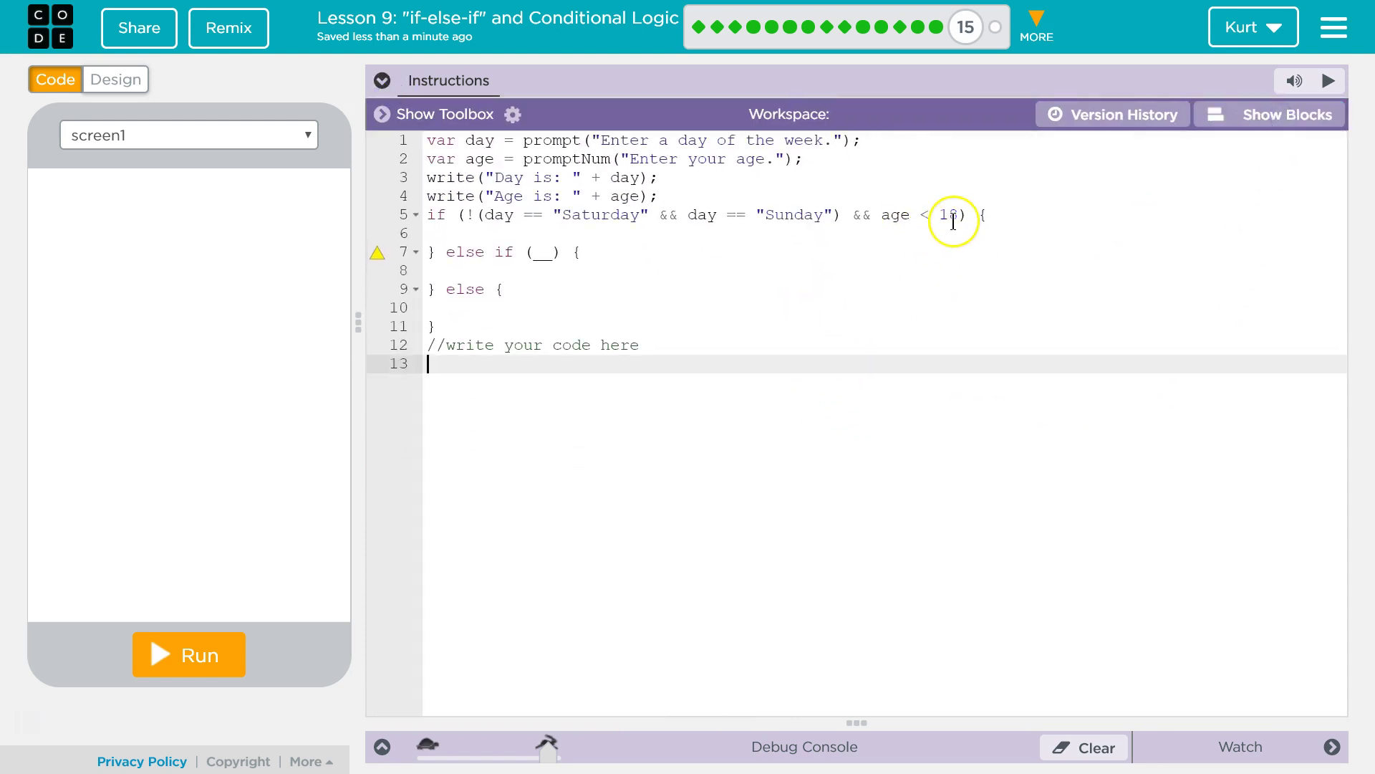
Copy line 5's condition into the else-if and change its age test to > 18
drag(958, 215, 485, 215)
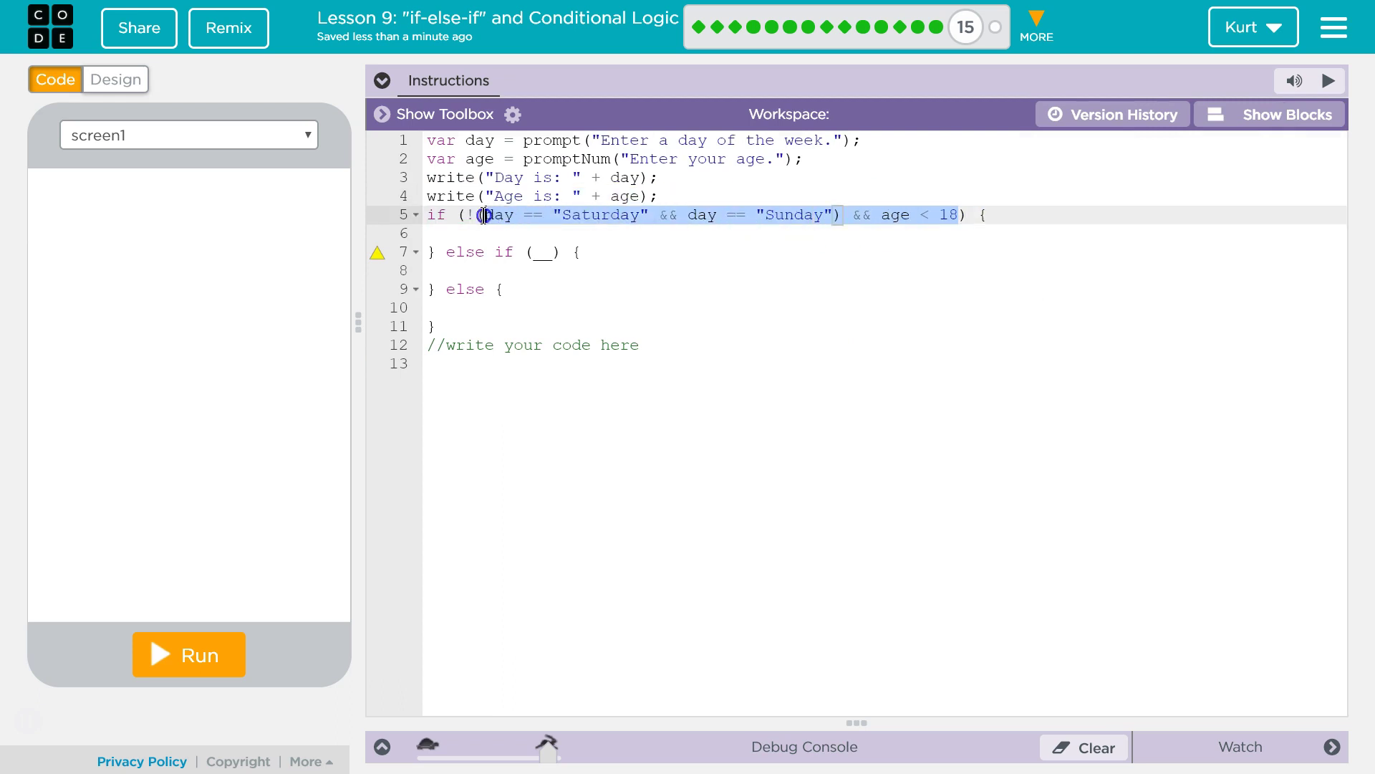
click(946, 218)
right_click(856, 223)
click(878, 268)
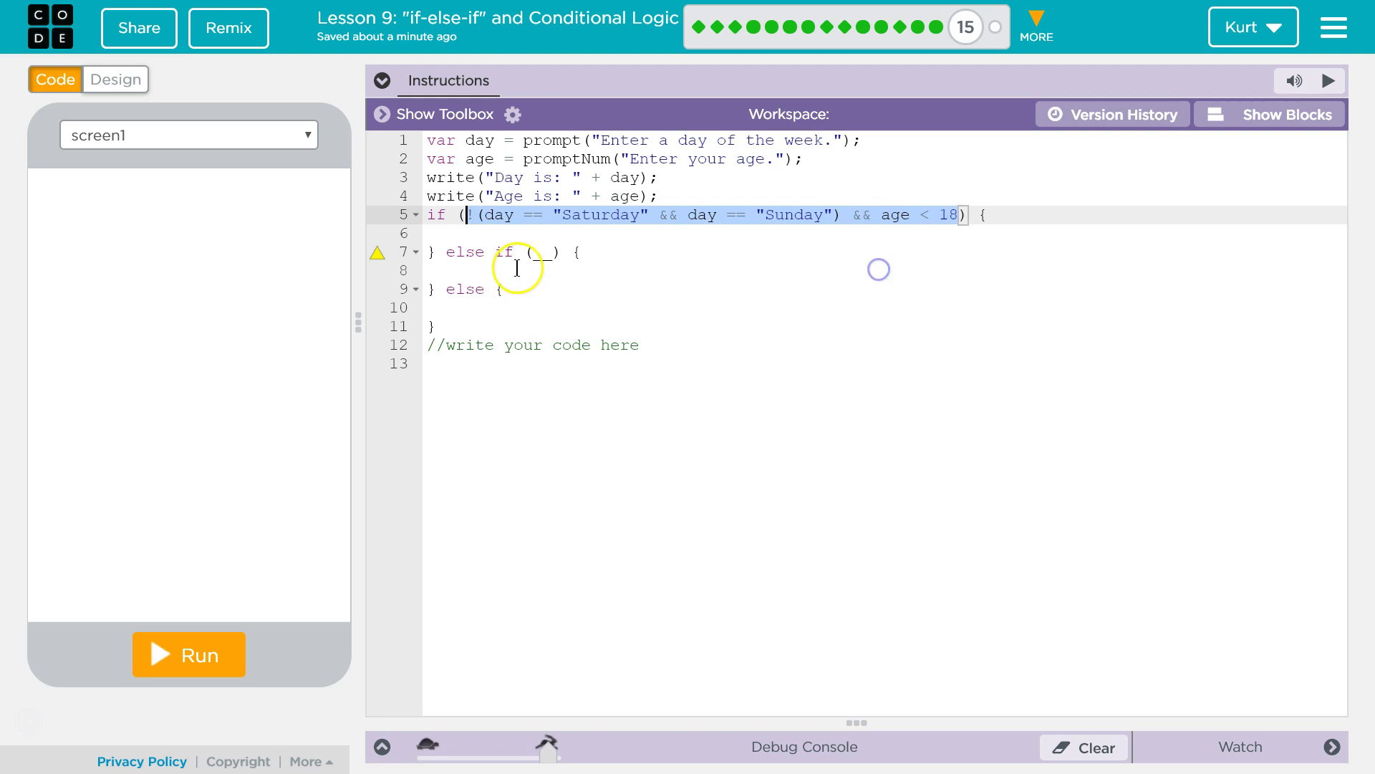
click(542, 254)
right_click(546, 262)
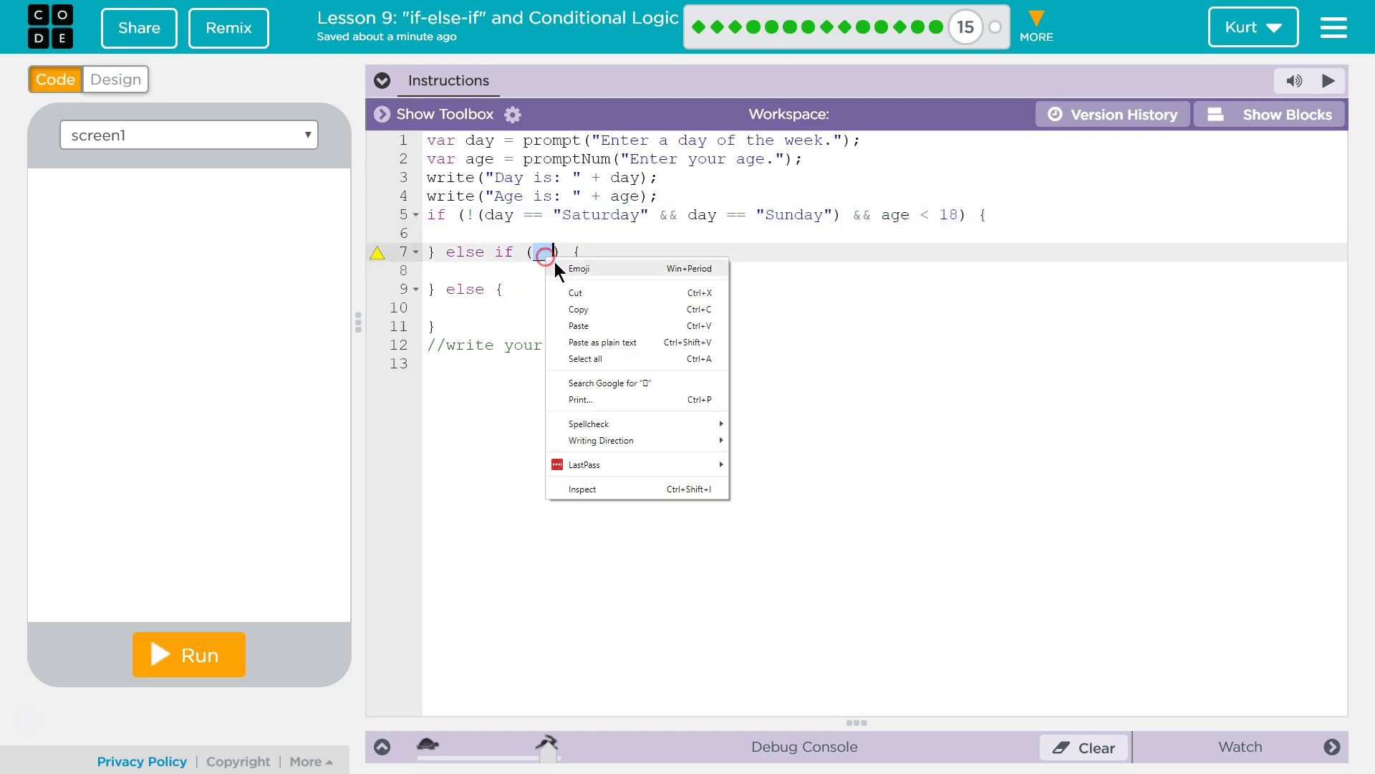
click(585, 319)
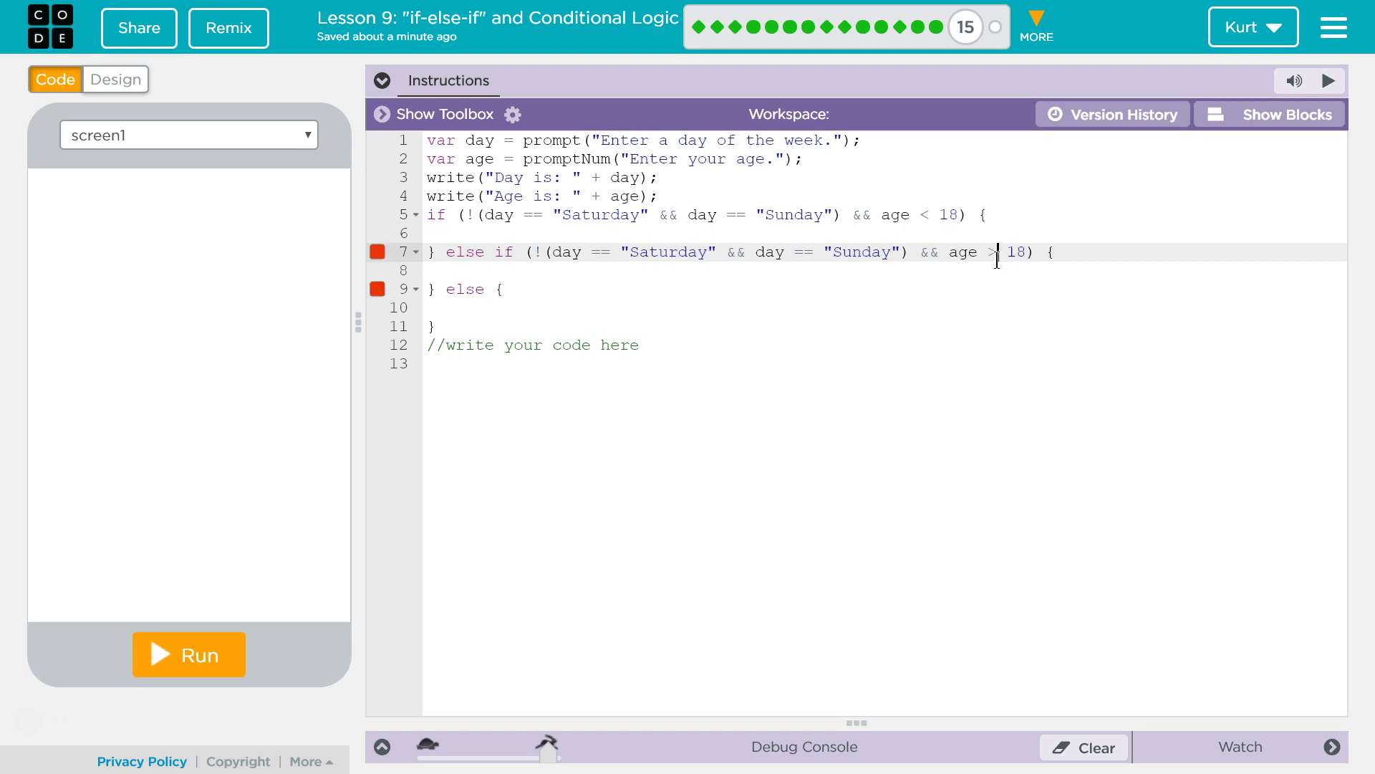
click(999, 259)
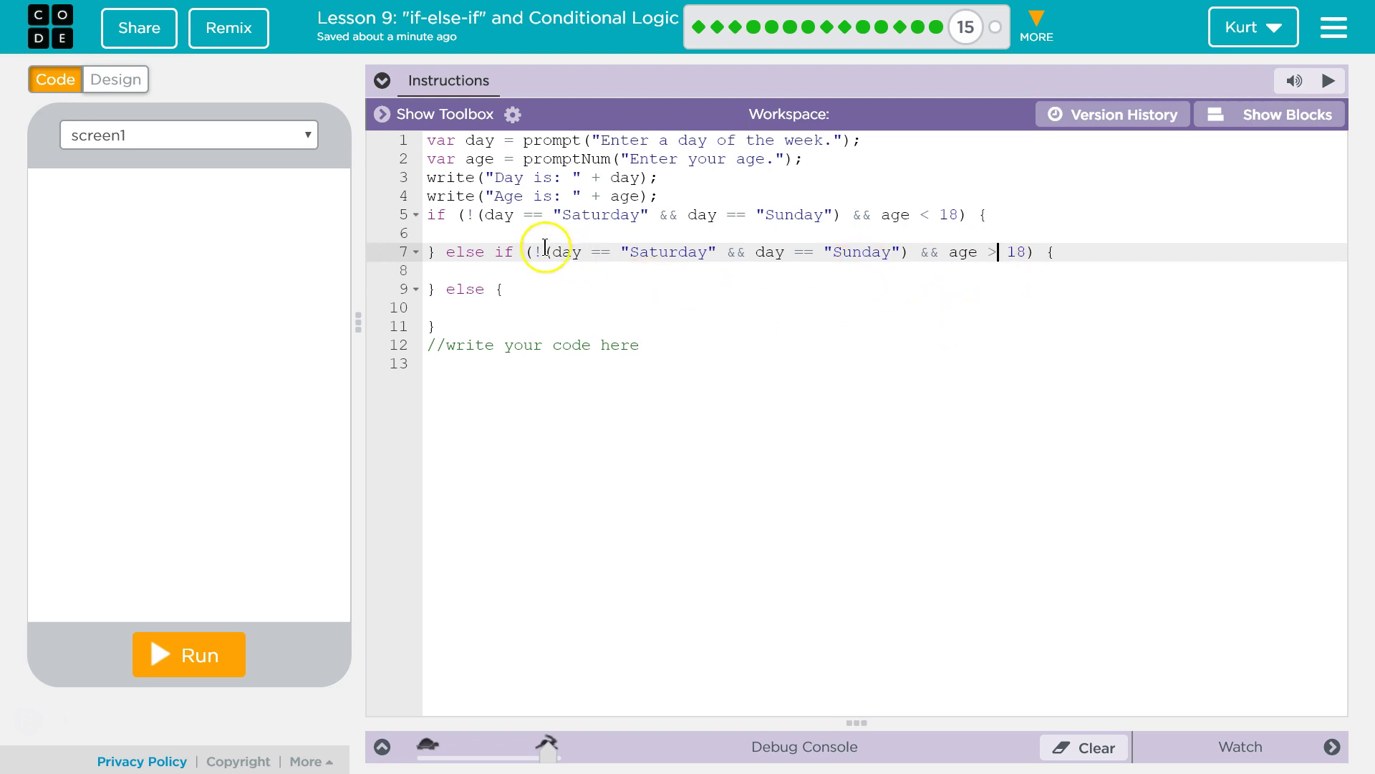
text(()
click(483, 214)
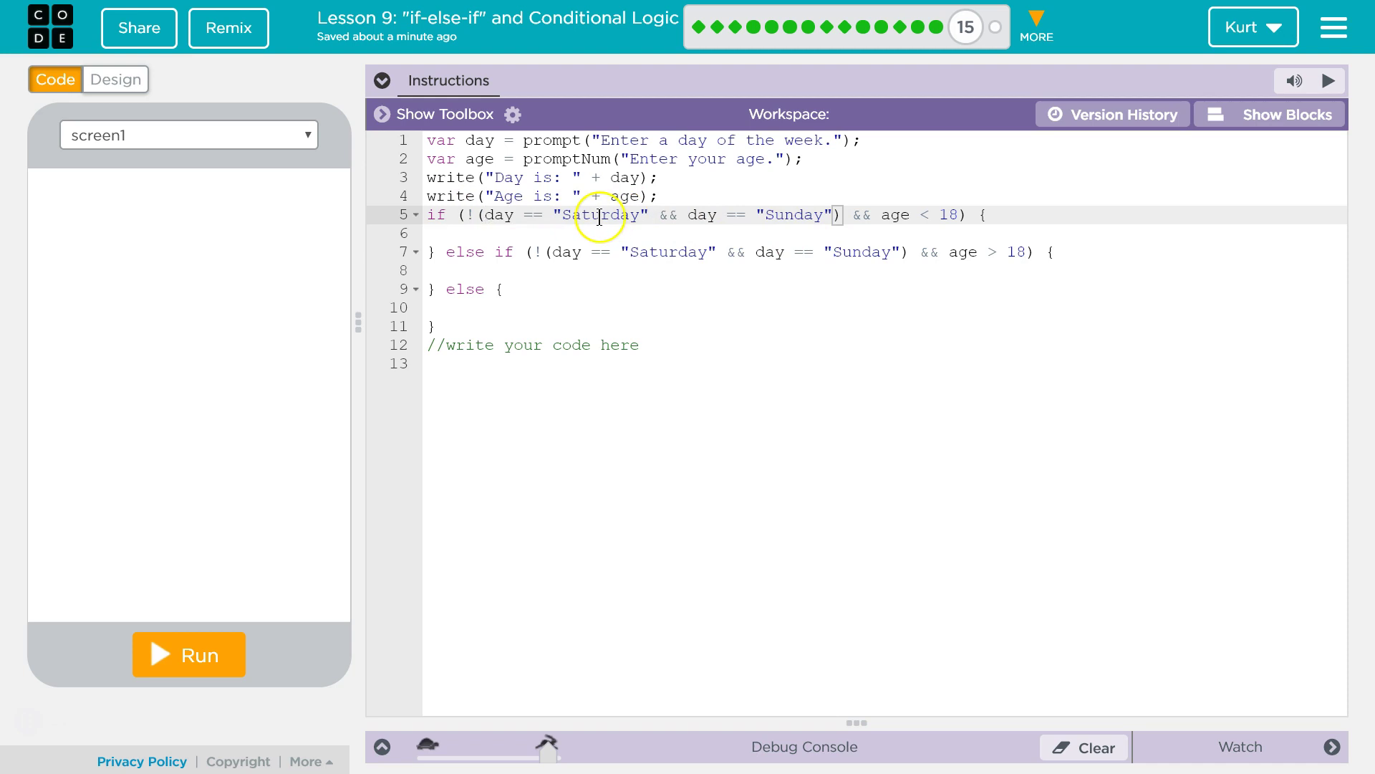
Replace && with || between the Saturday and Sunday checks on lines 5 and 7
click(667, 215)
key(BackSpace)
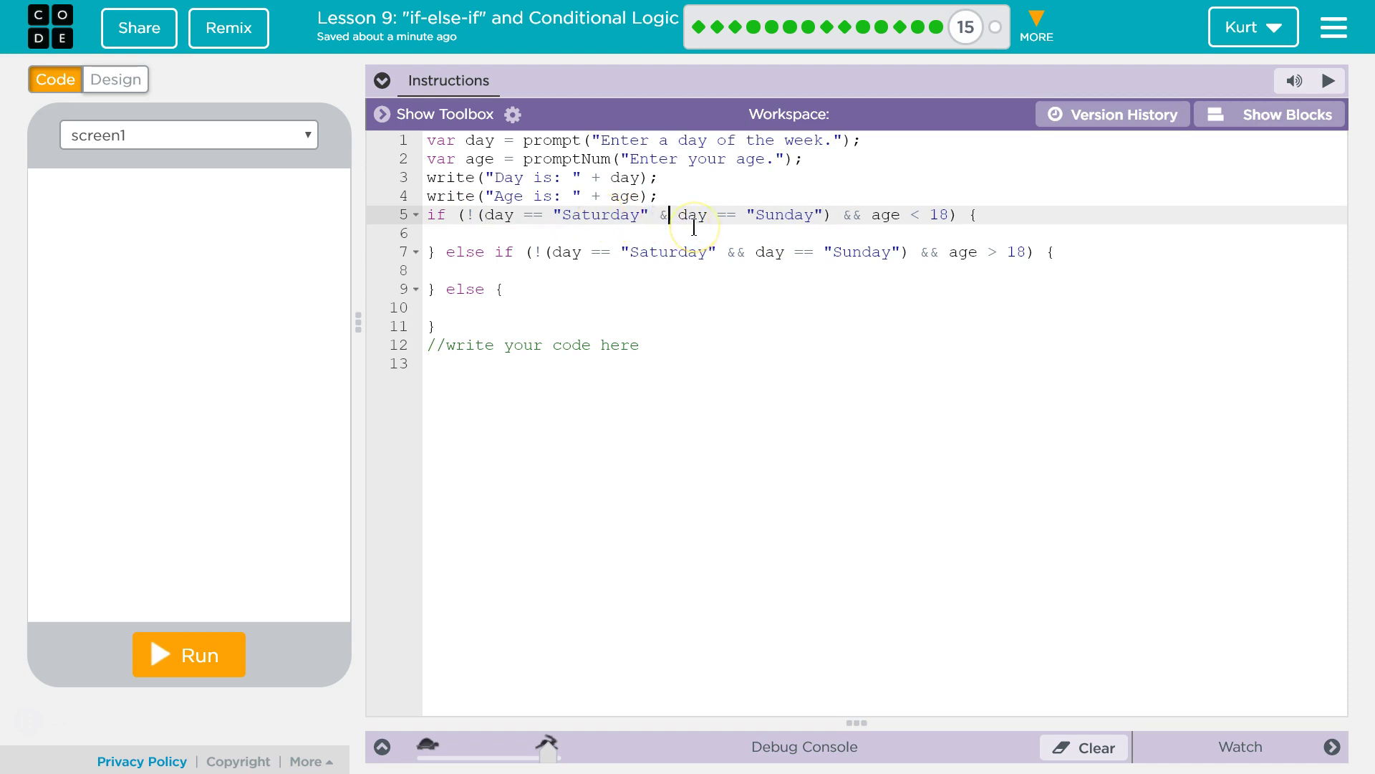
key(Delete)
text(||)
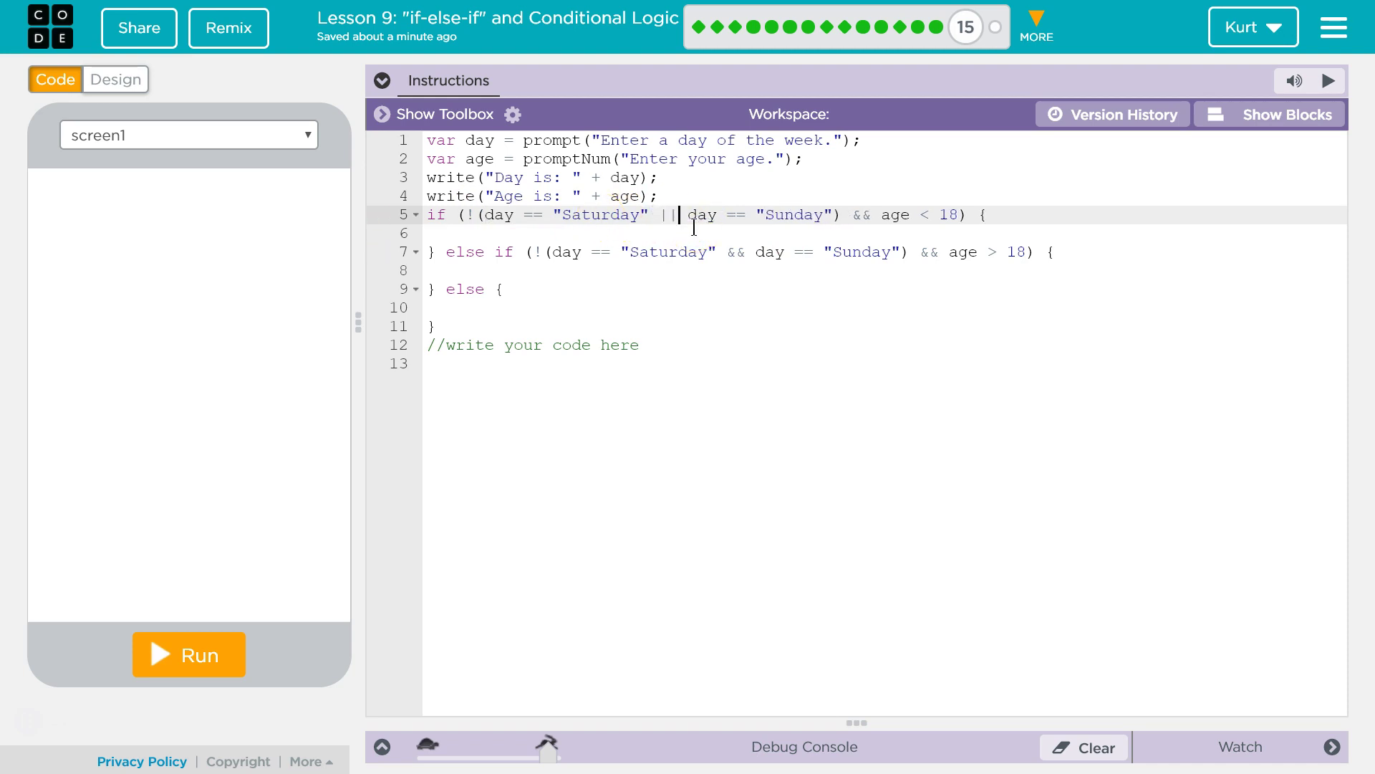
click(739, 252)
key(BackSpace)
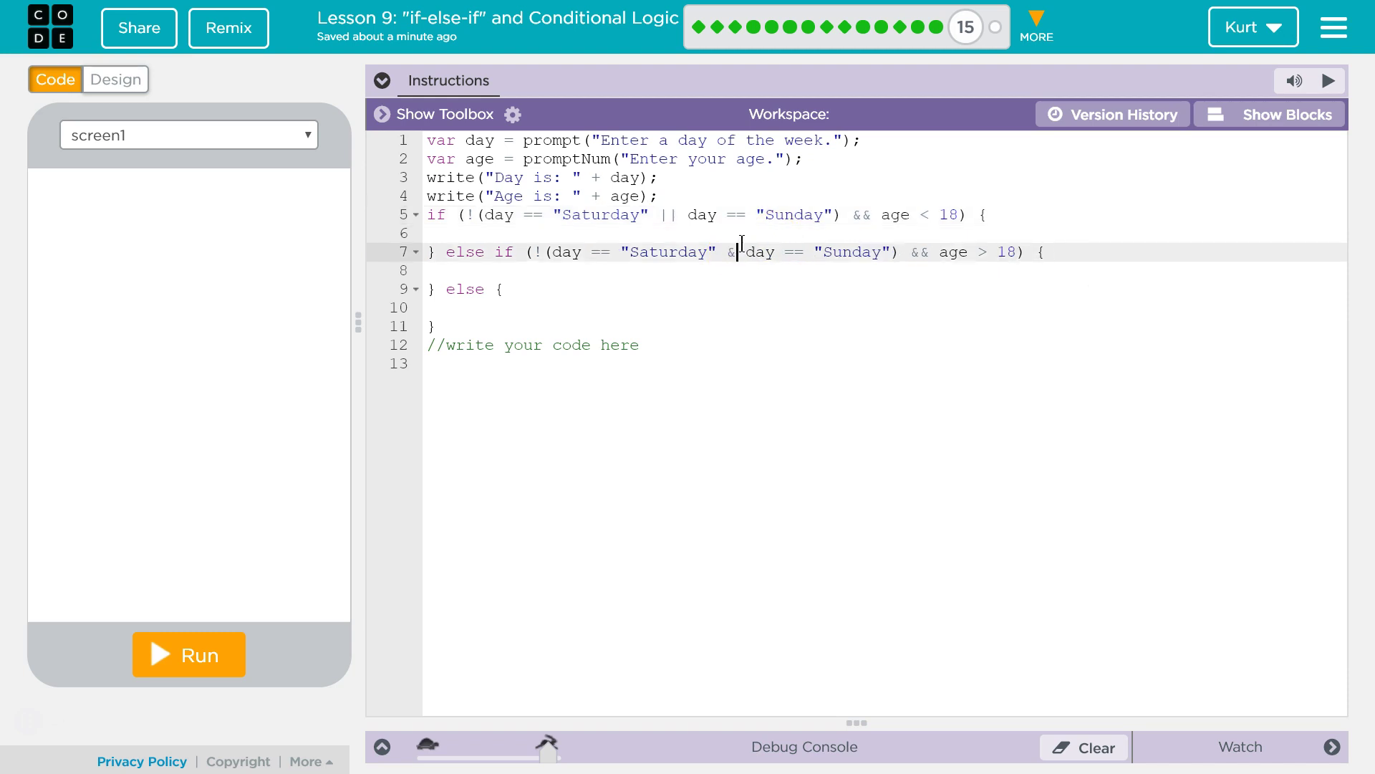
key(Delete)
text(|)
text(|)
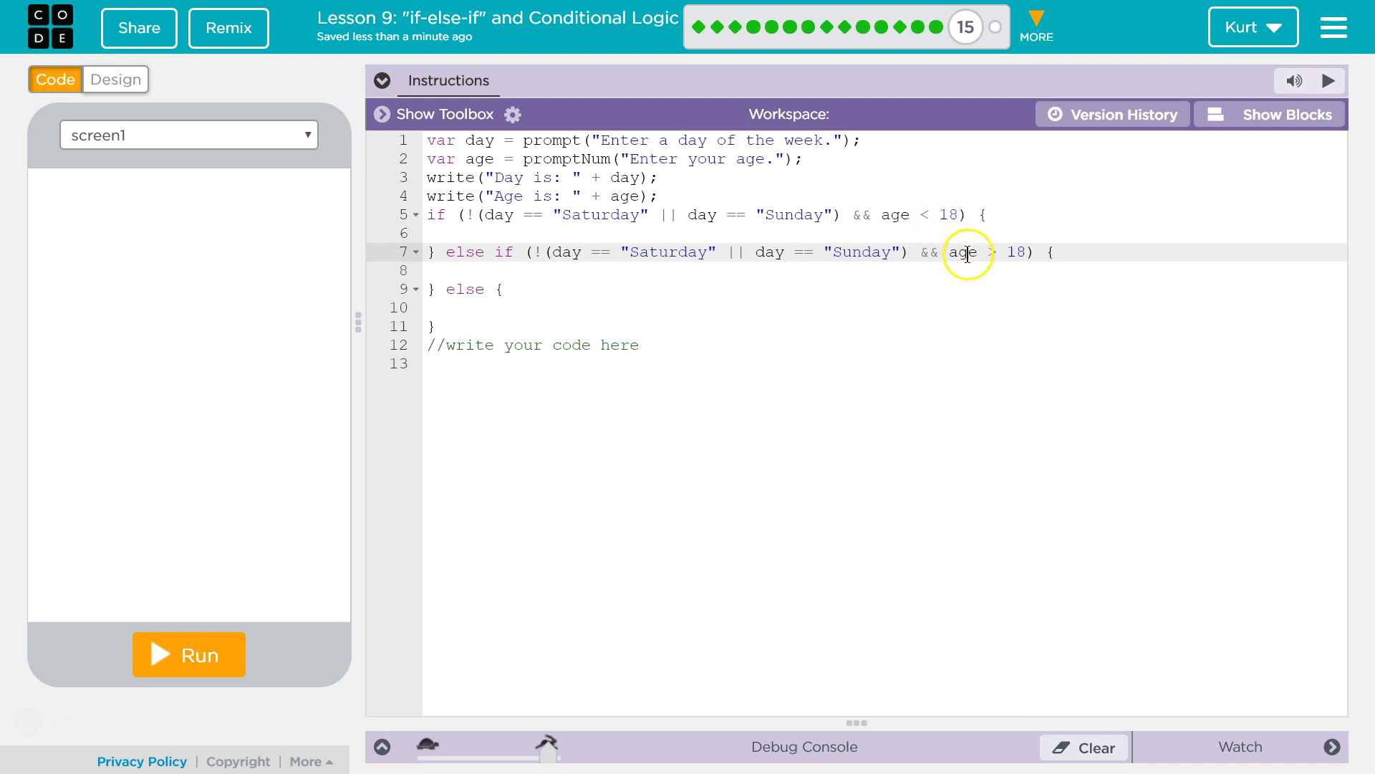
Change the else-if test to age >= 18 and return to block view
click(383, 86)
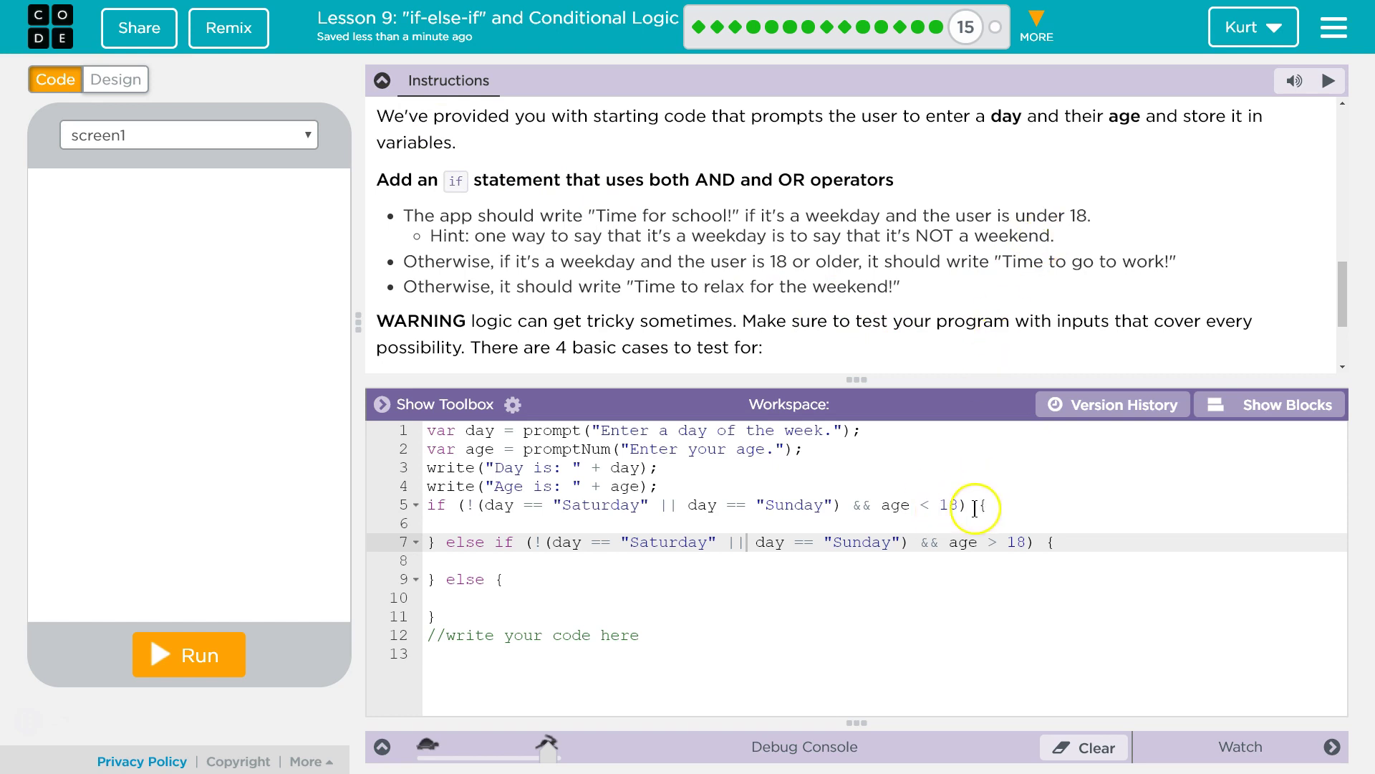
click(995, 542)
text(=)
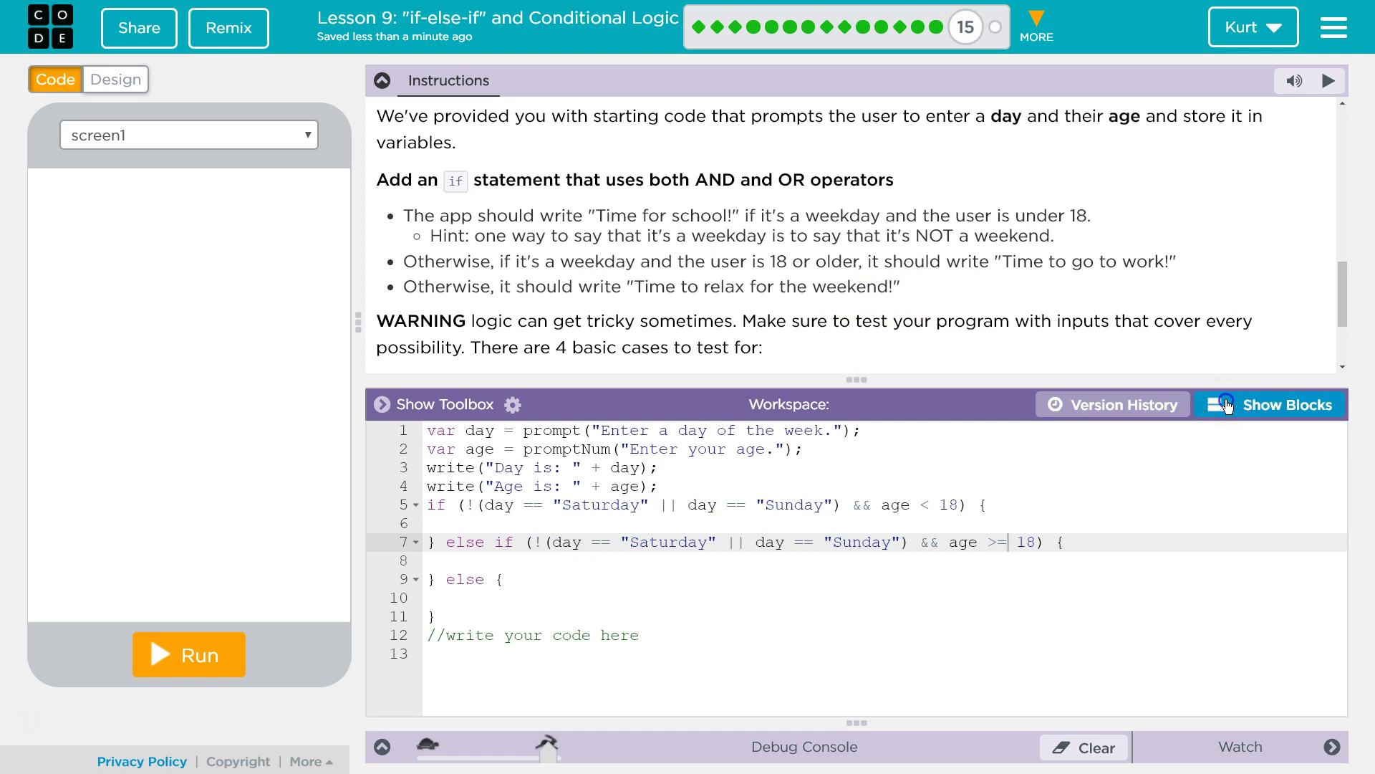
click(1225, 404)
scroll(430, 451, down, 3)
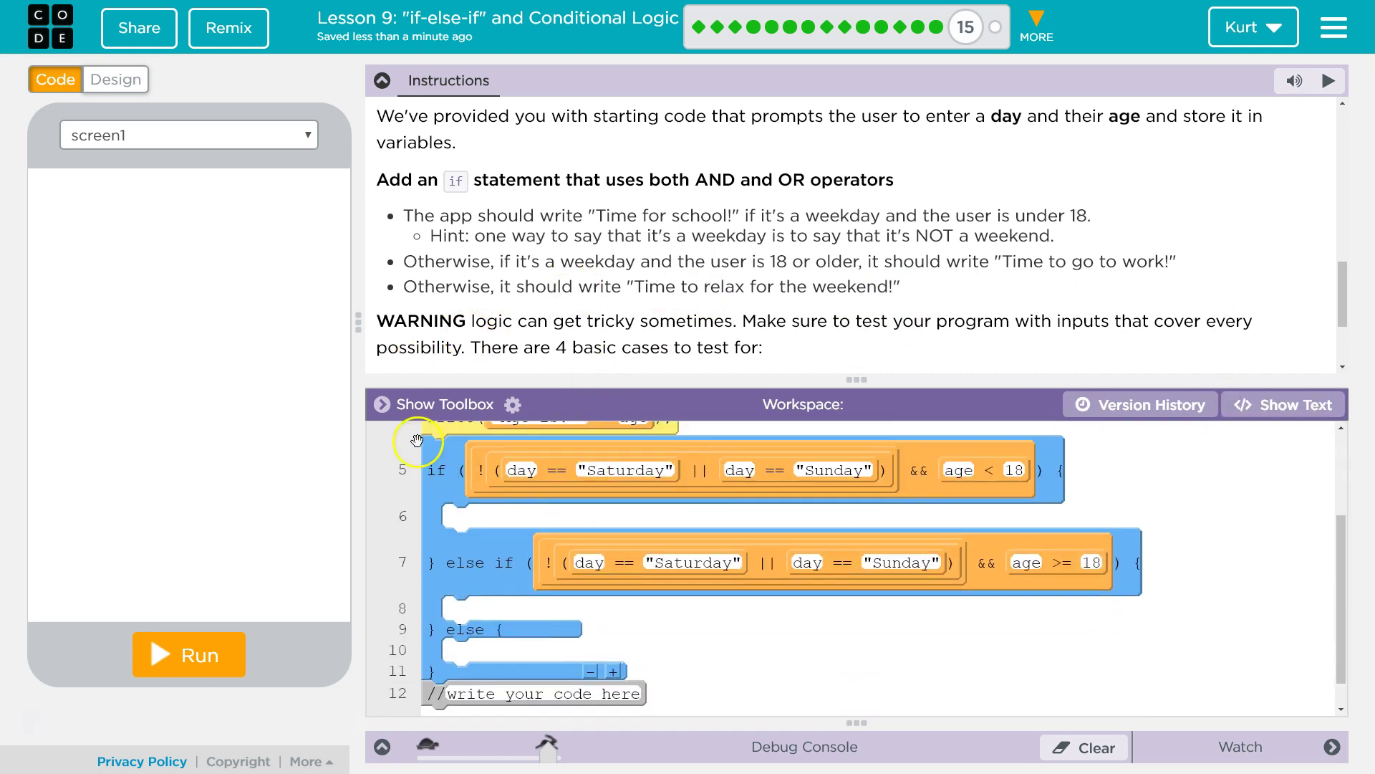
Drop write(text) blocks with the school, work and weekend messages into the three branches
click(430, 404)
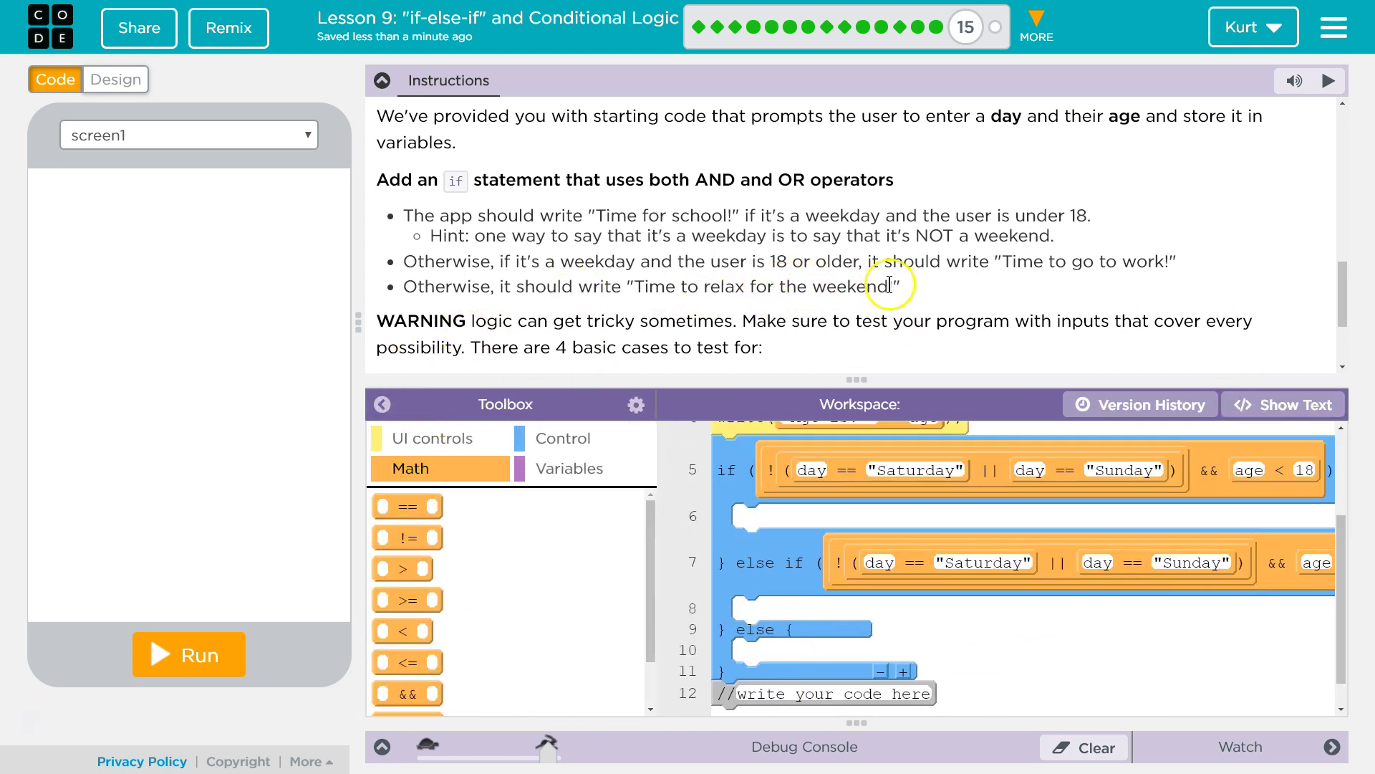
click(411, 438)
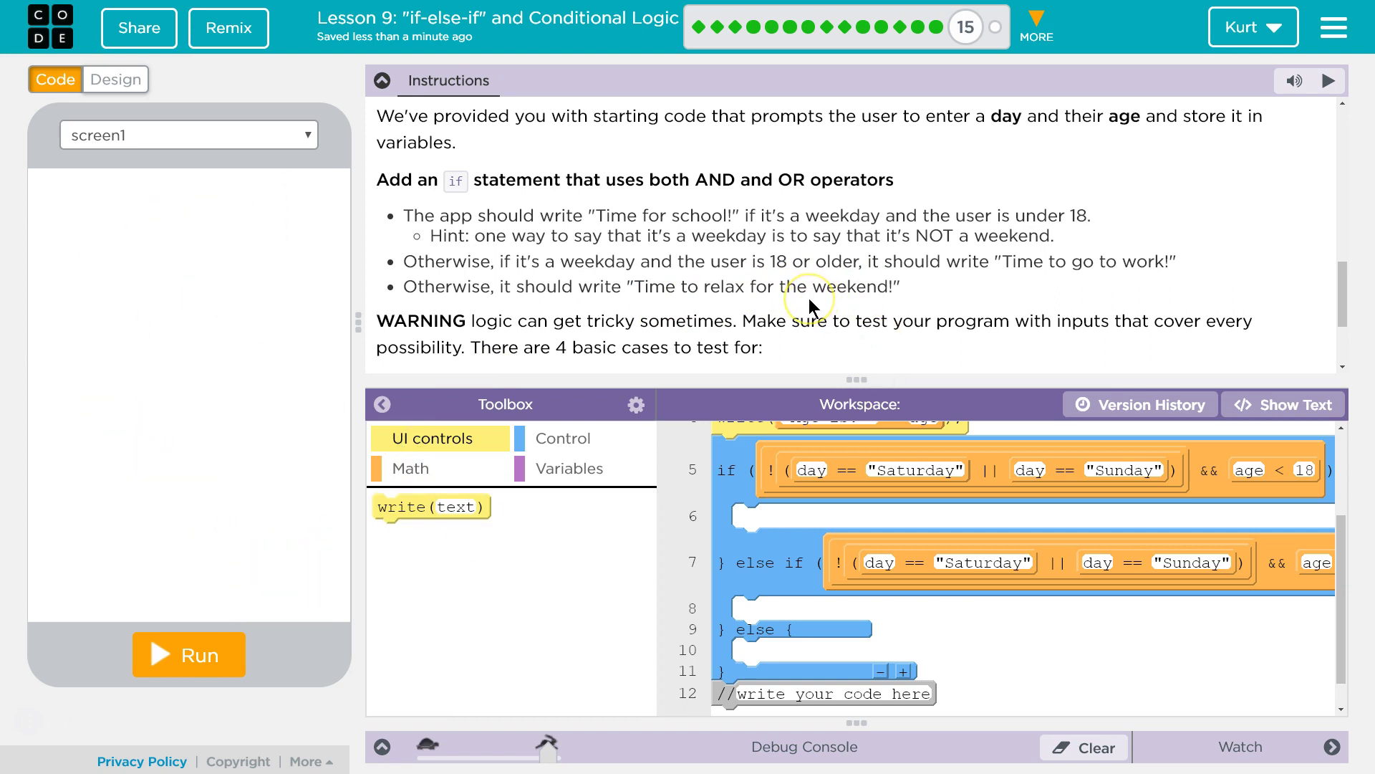
drag(434, 507, 817, 516)
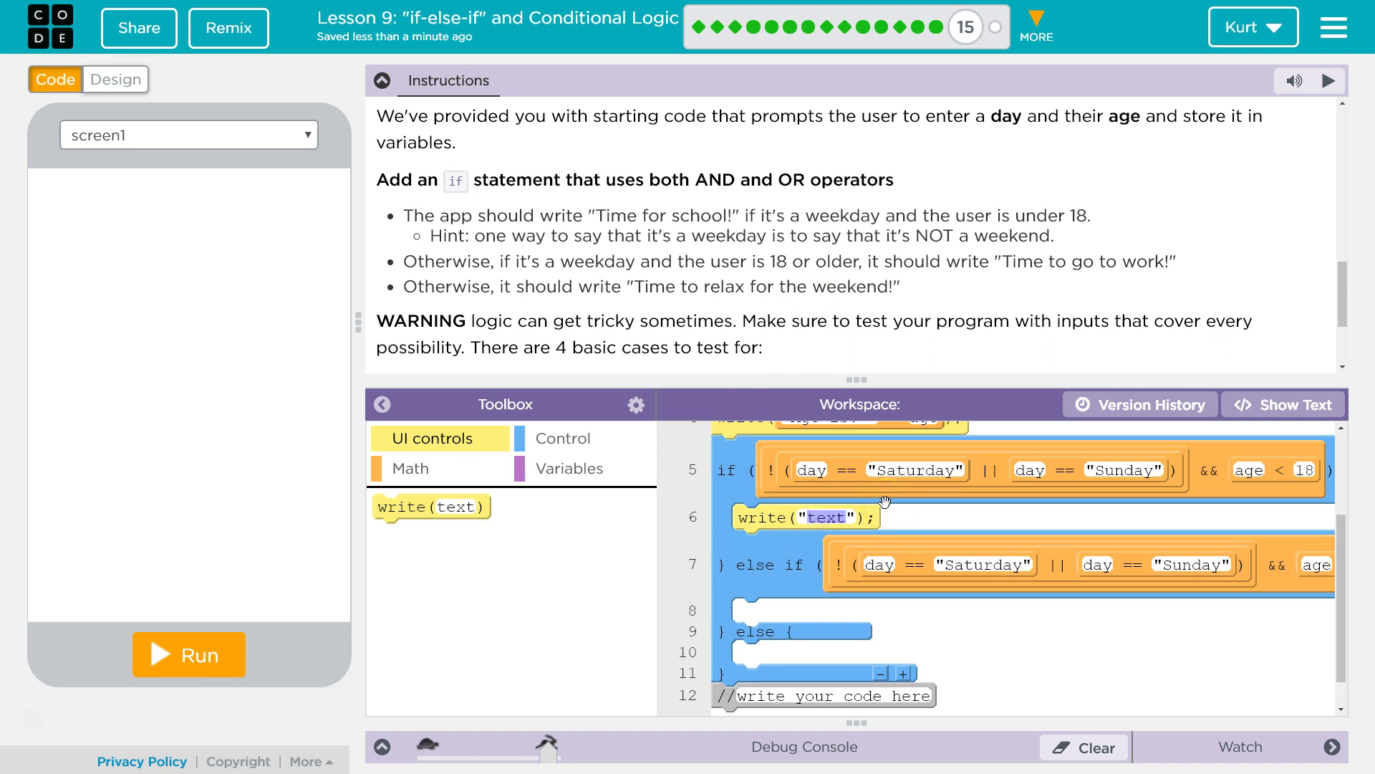
text("Time f)
text(or school!)
drag(436, 507, 767, 608)
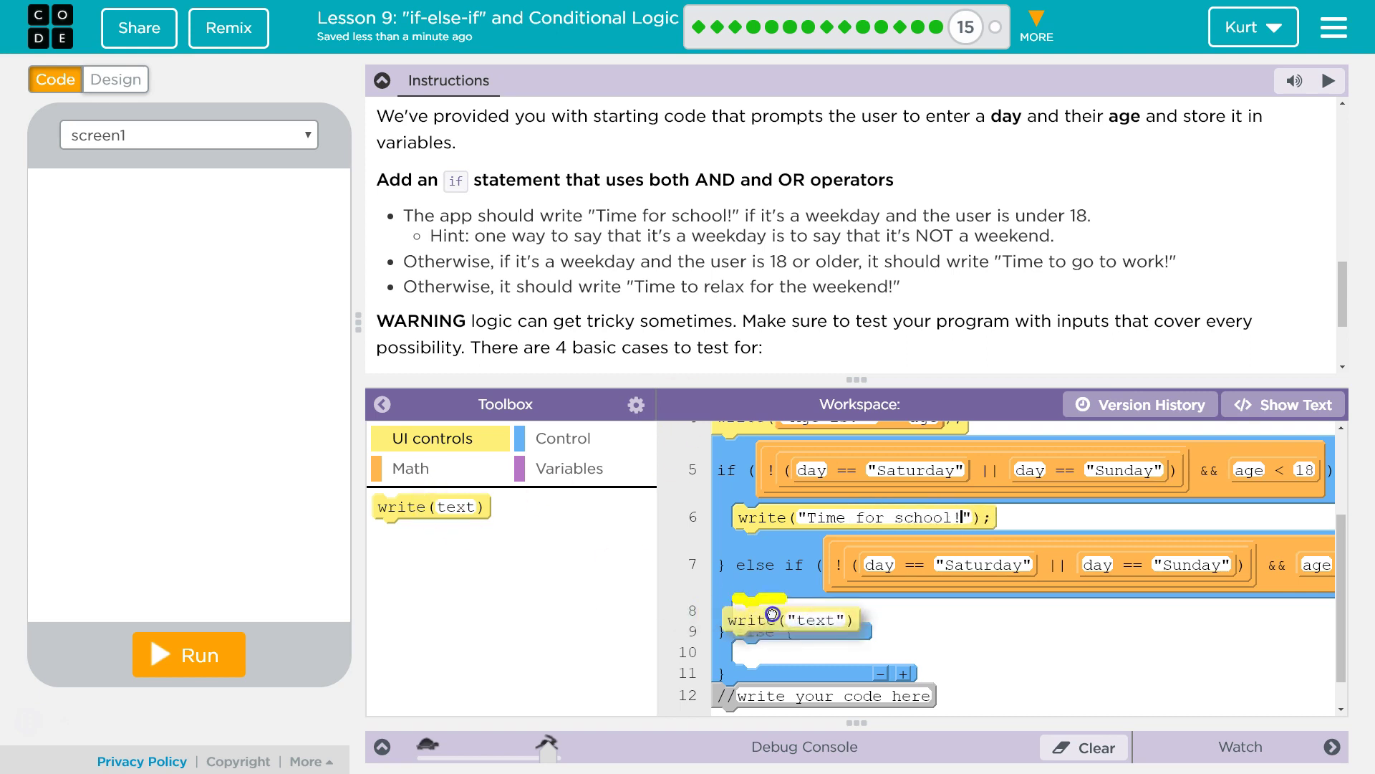
text(Time )
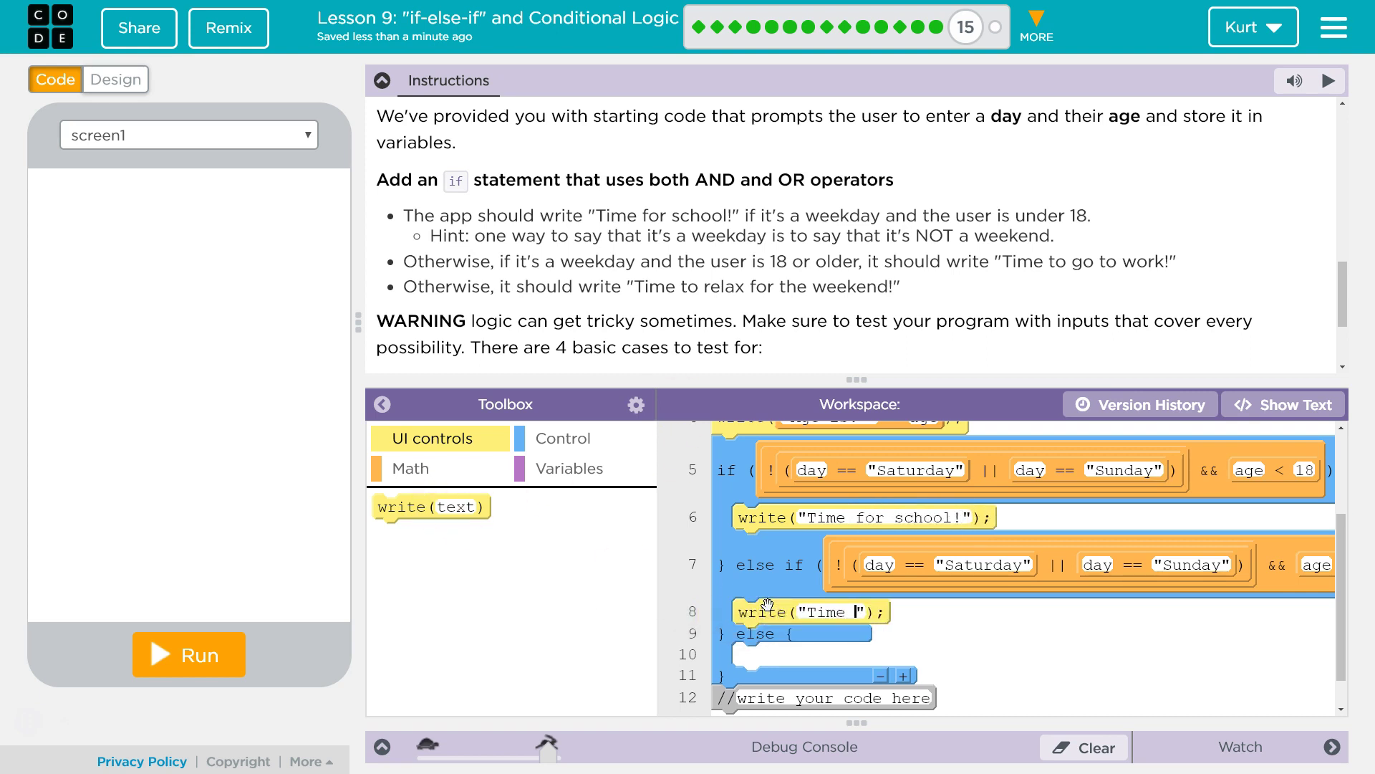
text(to go to work)
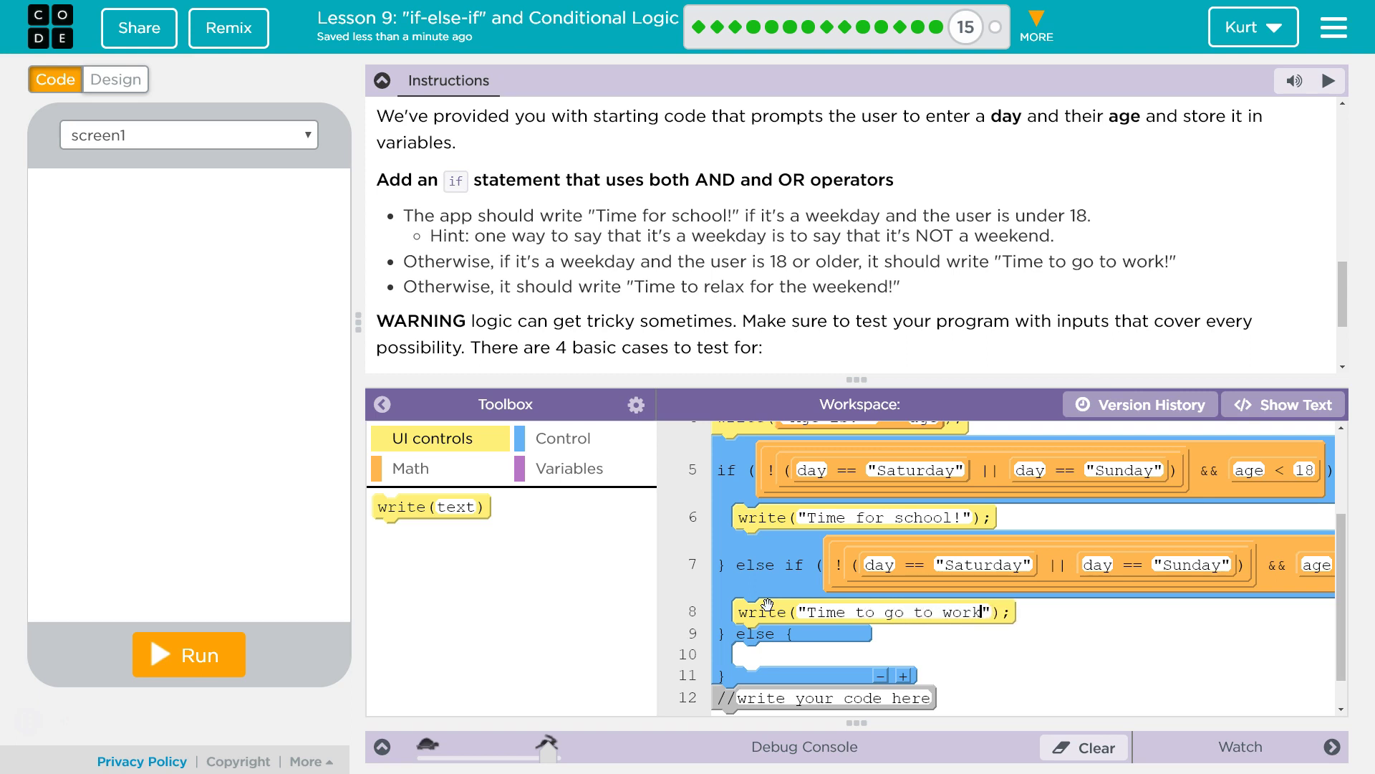
text(!)
drag(410, 499, 786, 658)
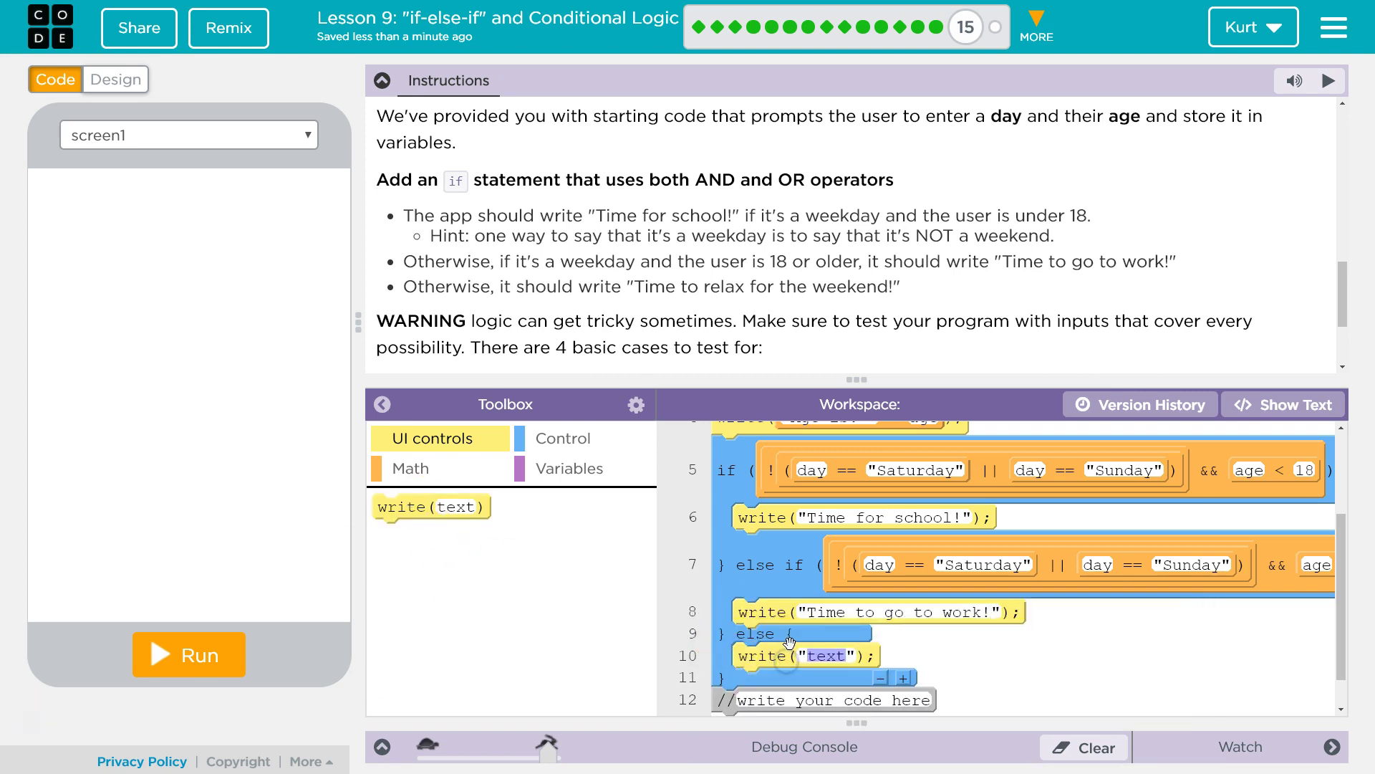
text(Re)
text(Time to r)
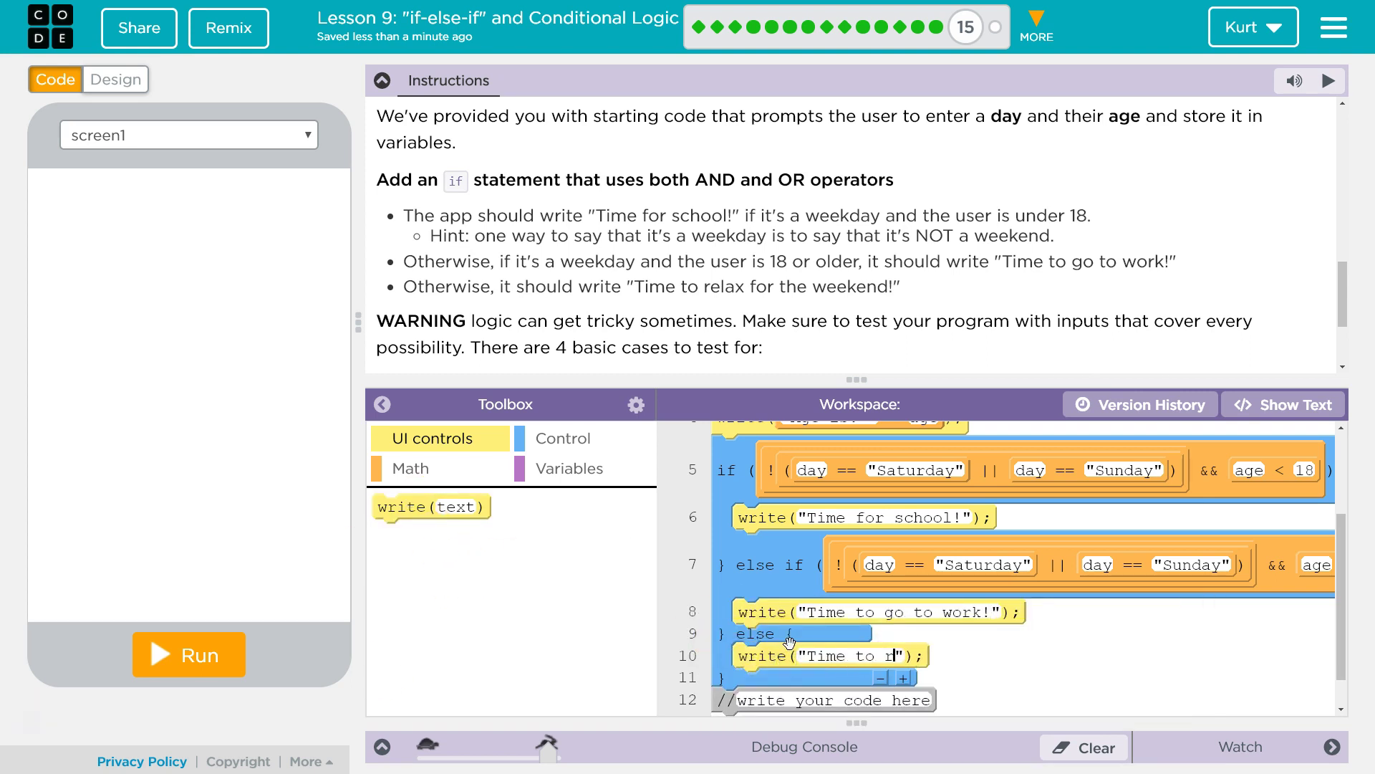
text(elax for the weekend.)
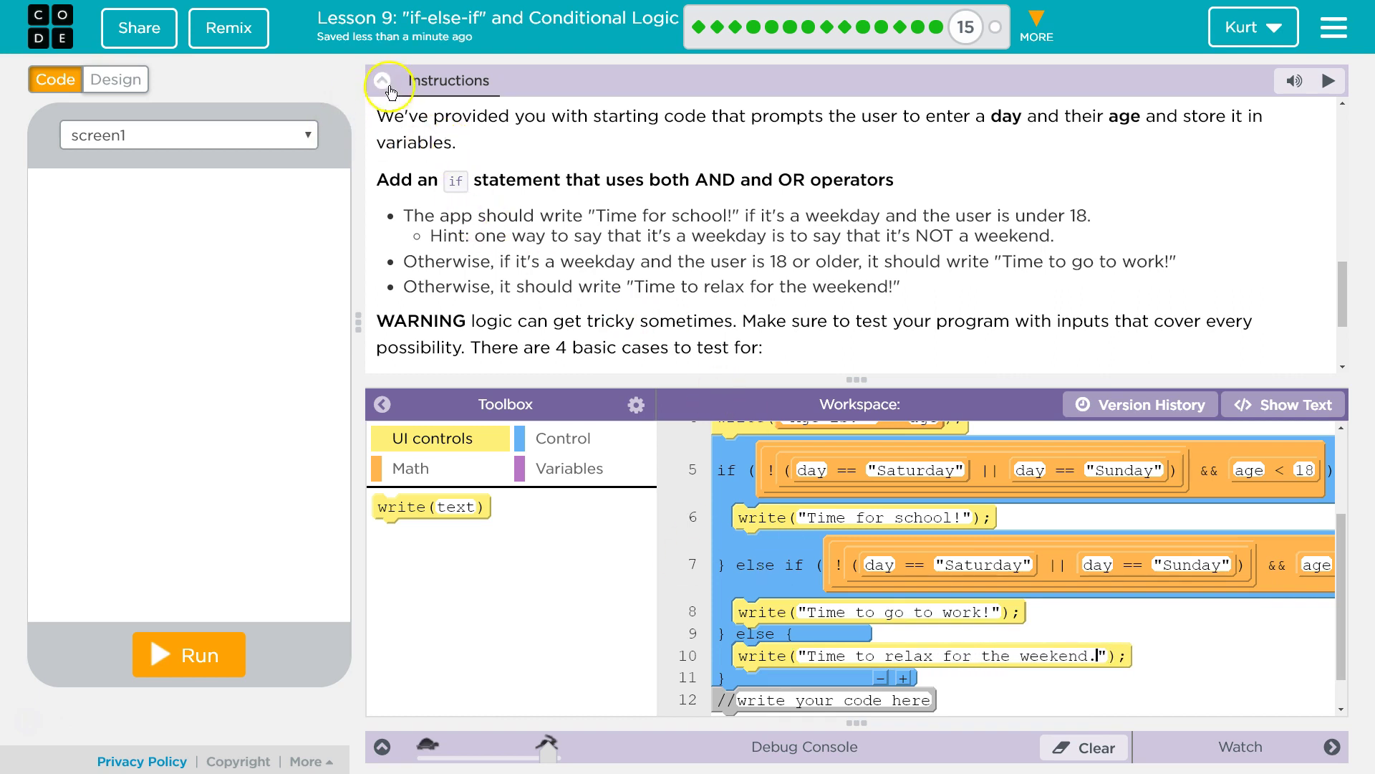
click(387, 83)
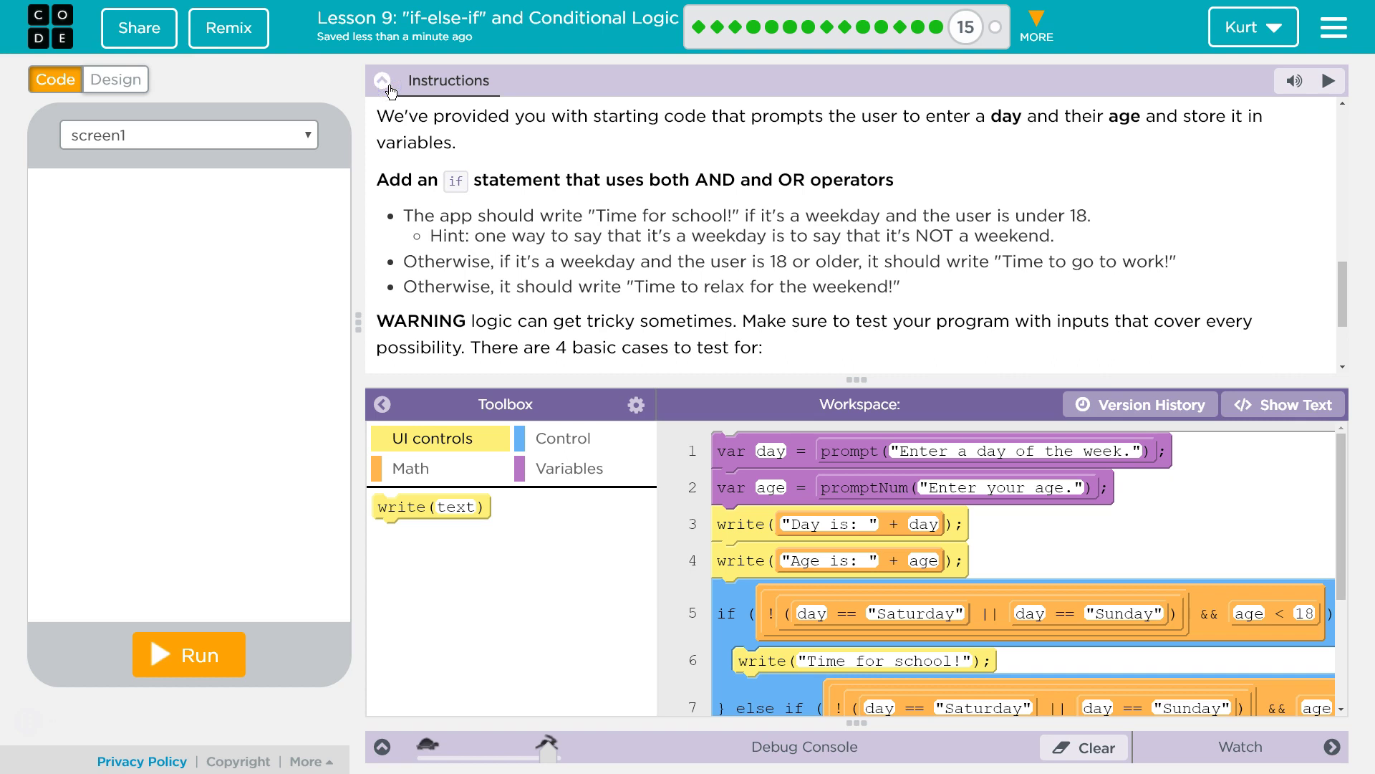
click(382, 81)
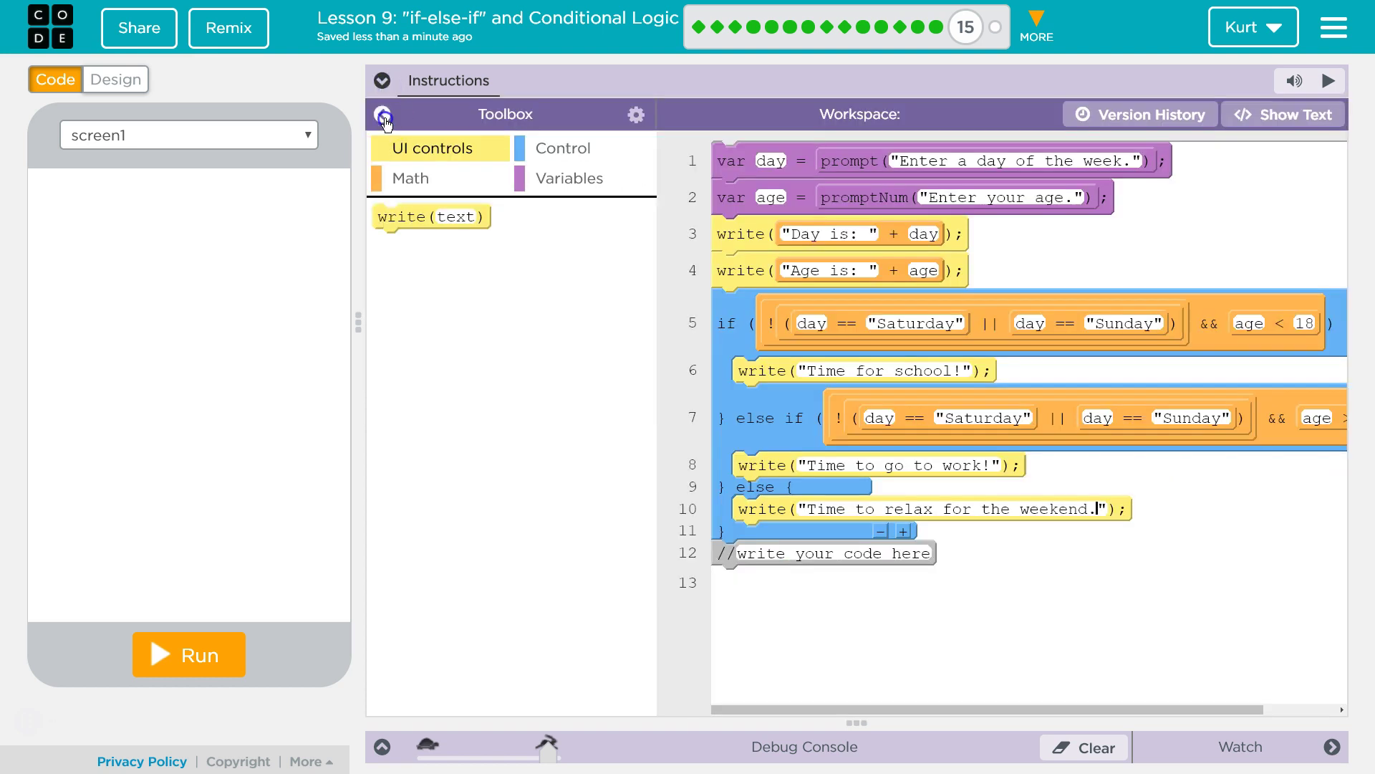
click(381, 114)
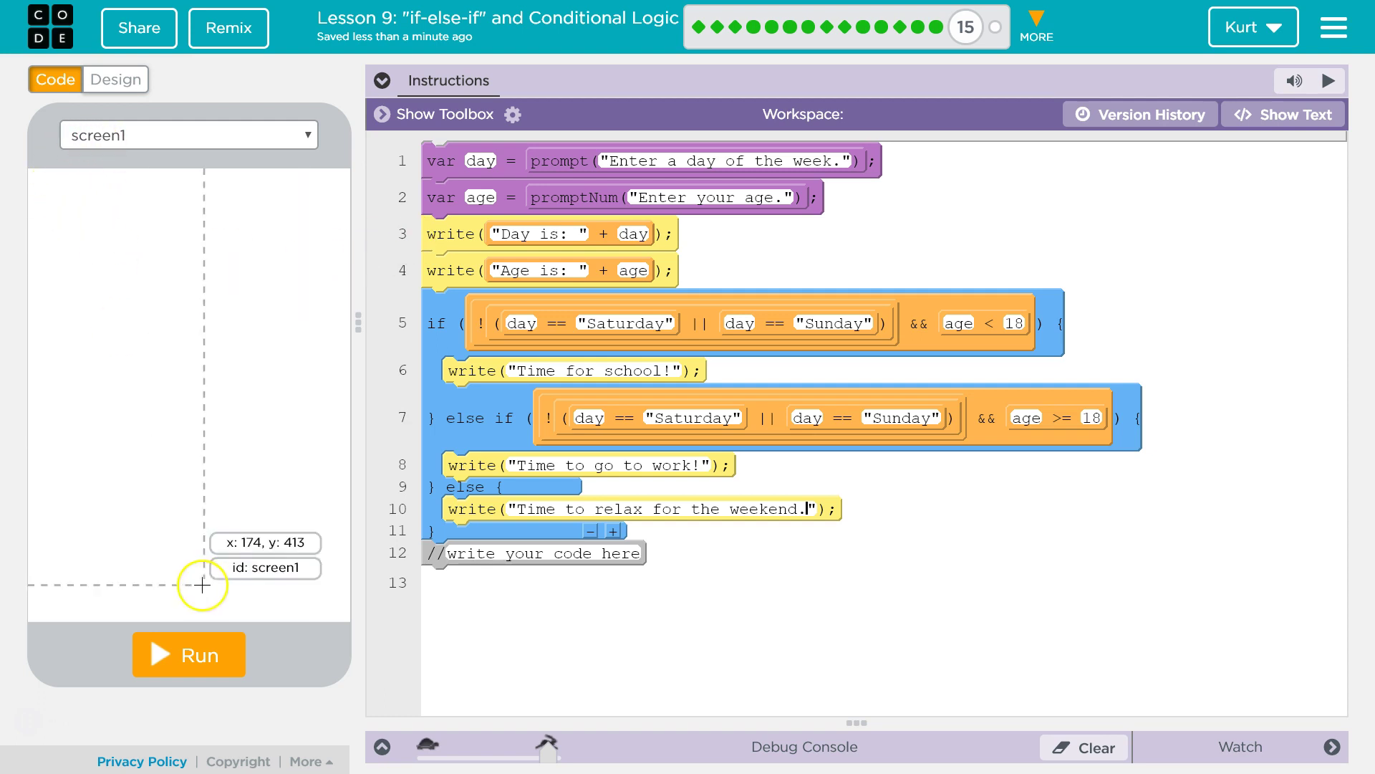
Run the app with Thursday and age 13 and confirm it prints "Time for school!"
click(166, 666)
text(Thurs)
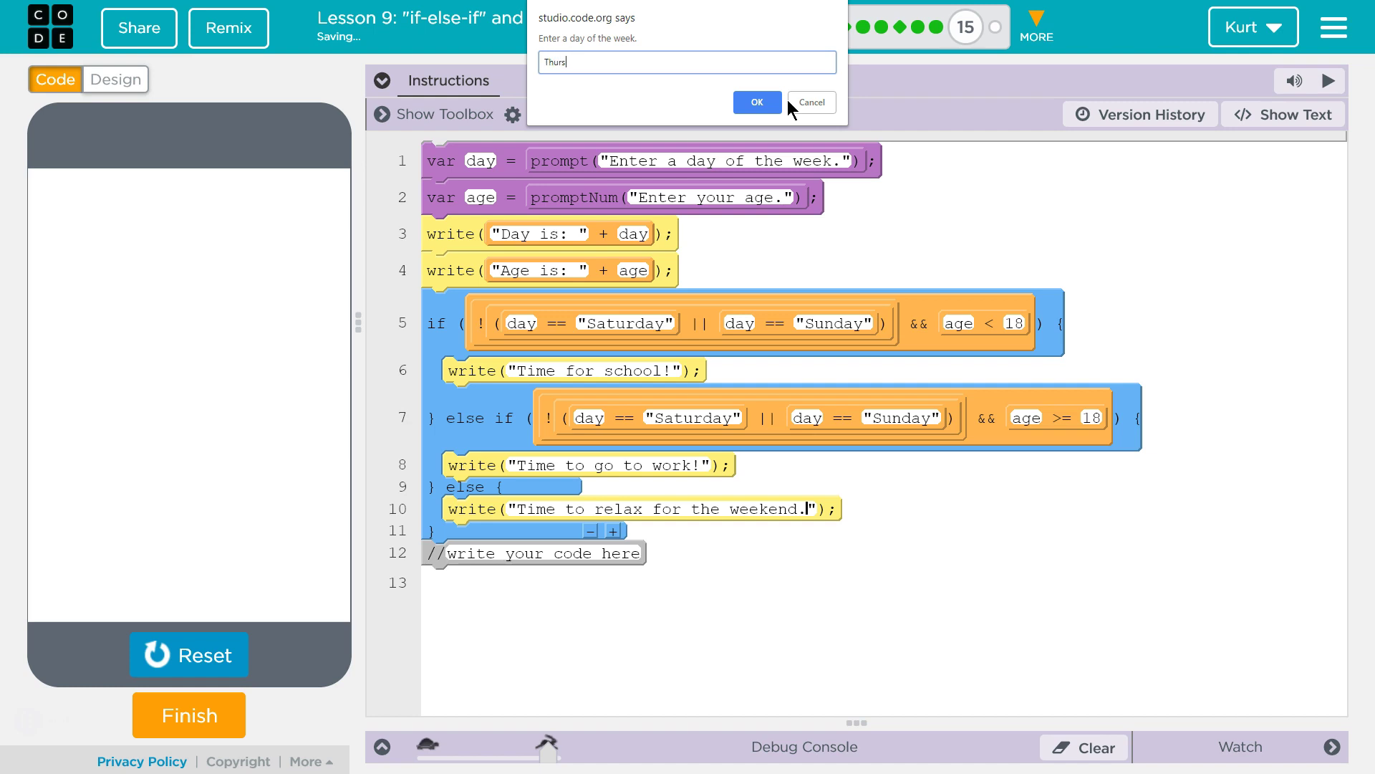
text(day)
click(771, 101)
click(768, 107)
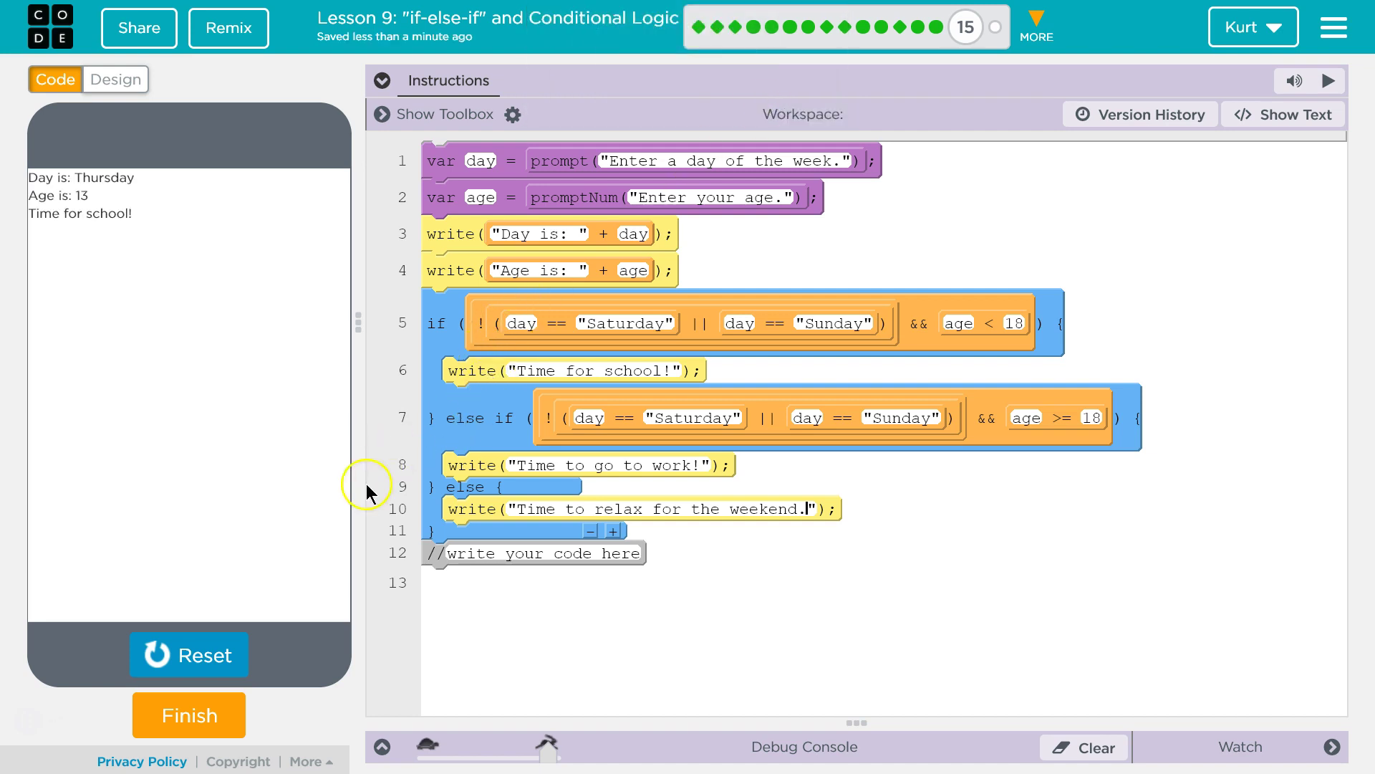
Reset and rerun with Saturday and age 18 to get the weekend message
click(212, 653)
text(Saturday)
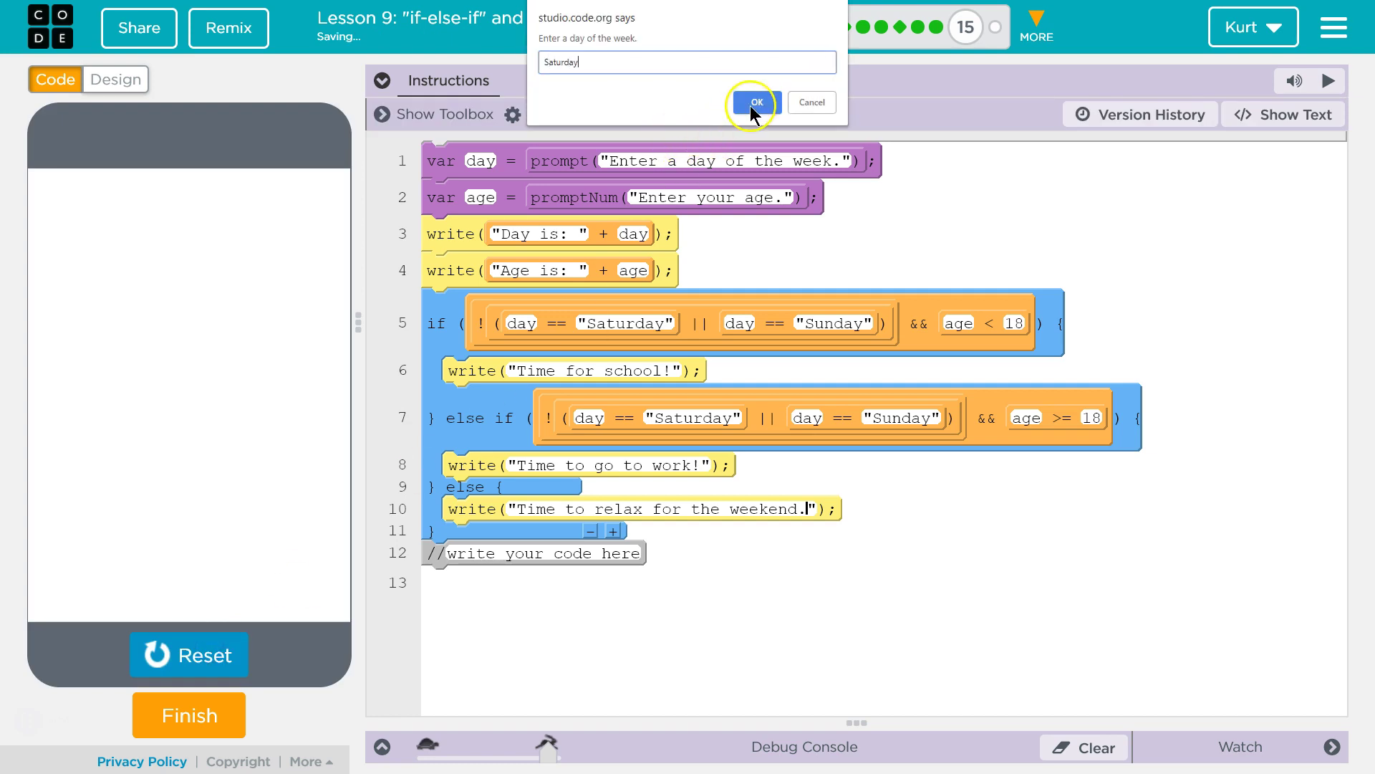
click(750, 105)
click(757, 104)
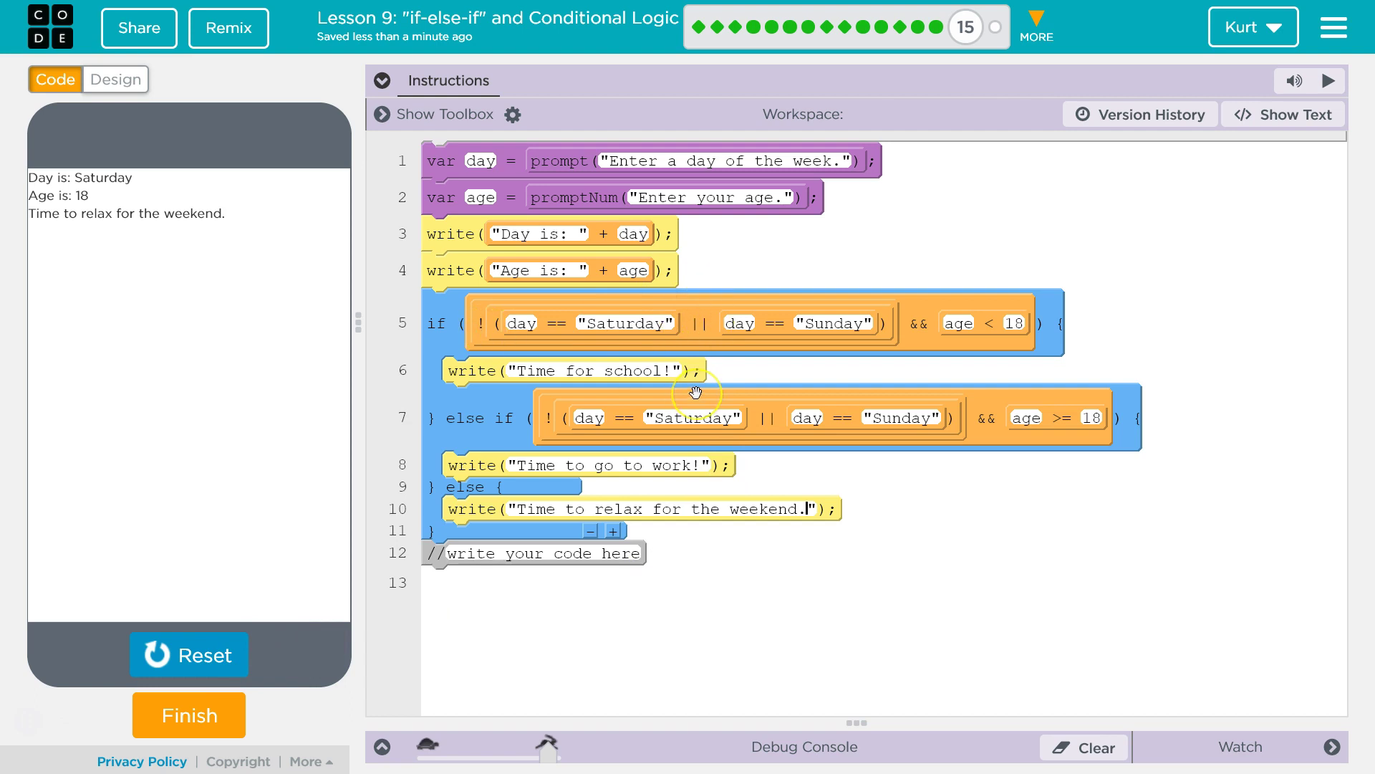
click(502, 457)
click(536, 418)
Copy the project link from the Share dialog and confirm publishing to the Public Gallery
click(157, 38)
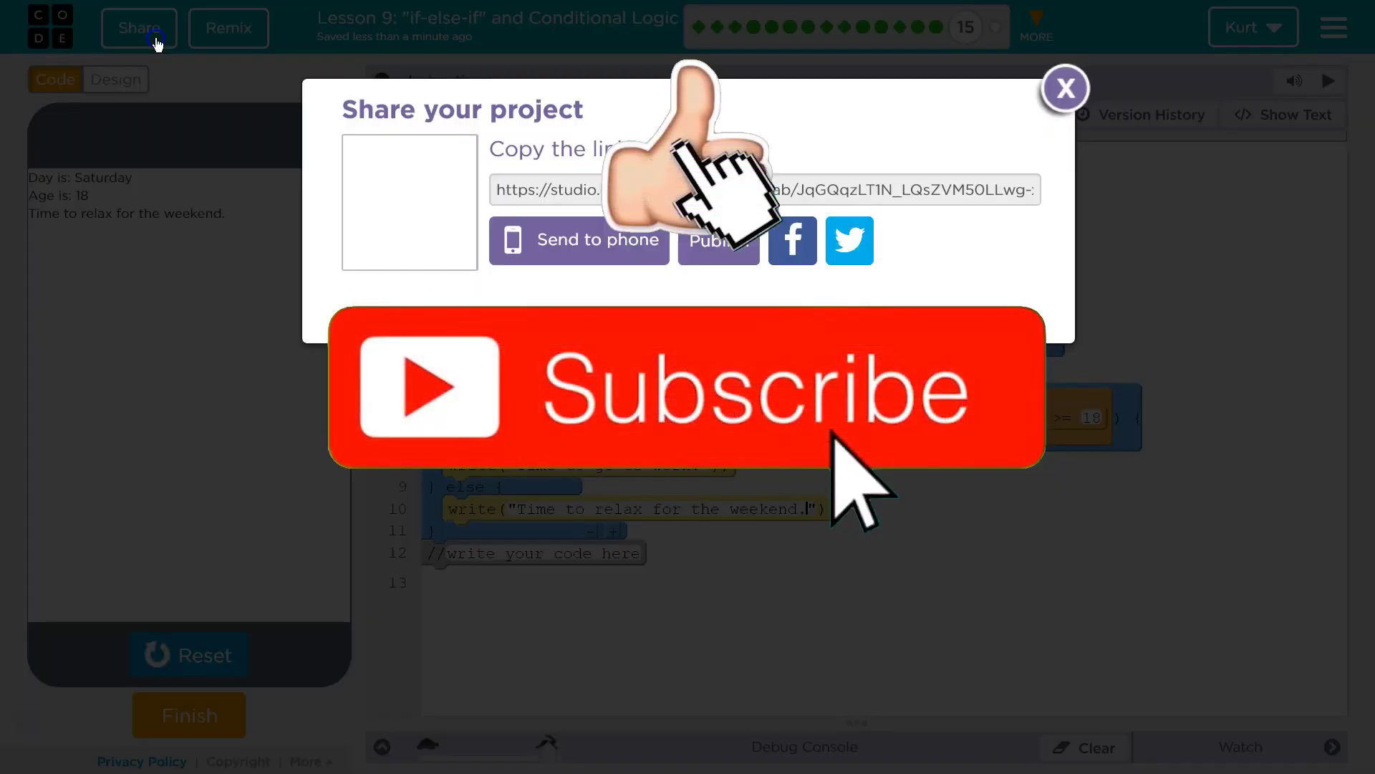
click(693, 189)
right_click(694, 189)
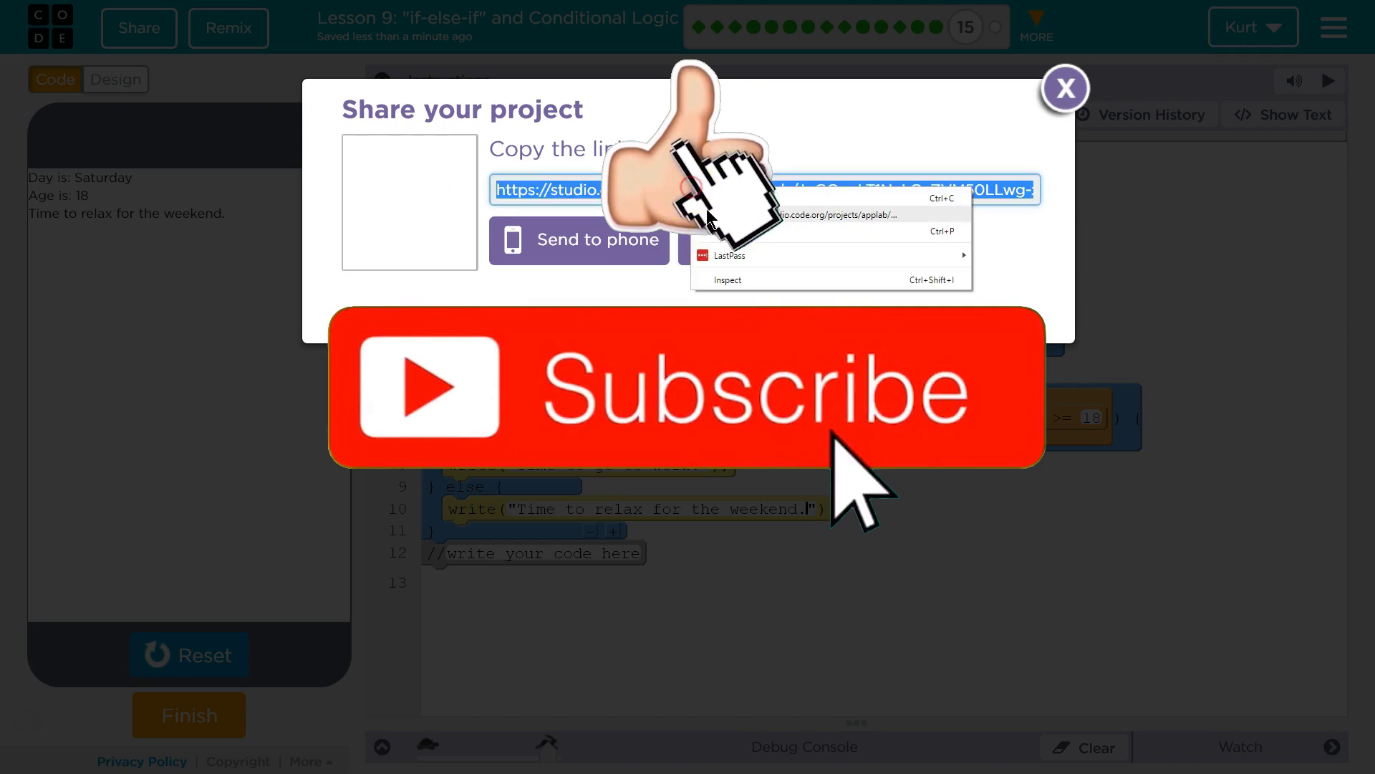
click(714, 206)
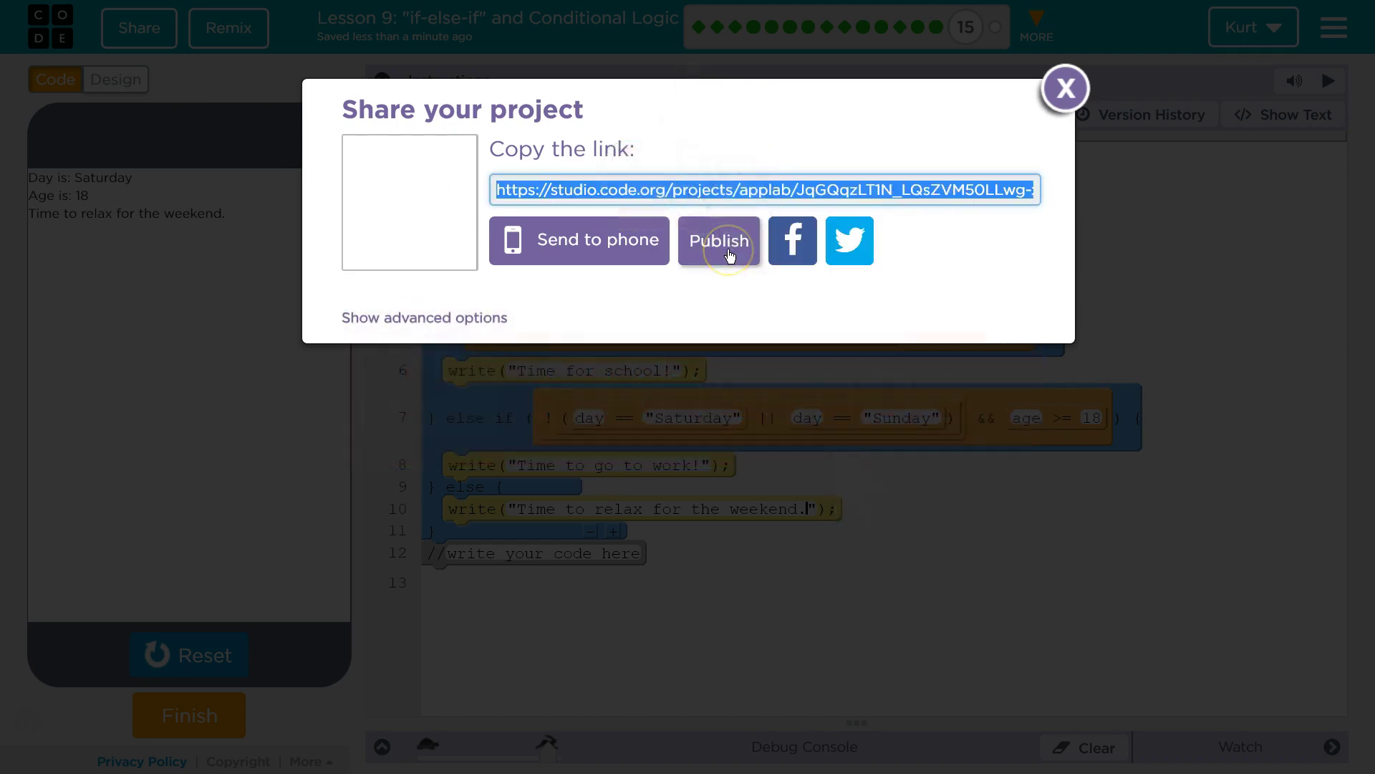
click(728, 245)
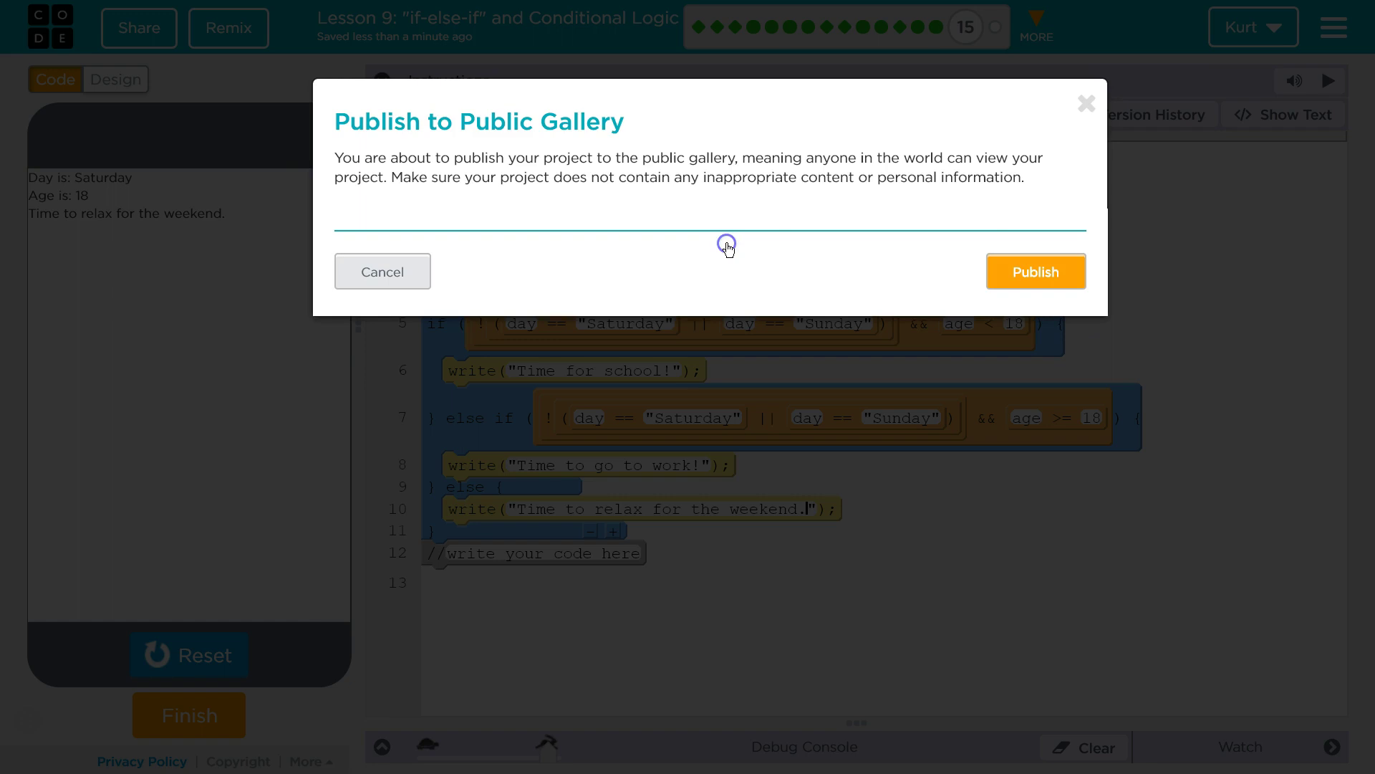
click(1011, 281)
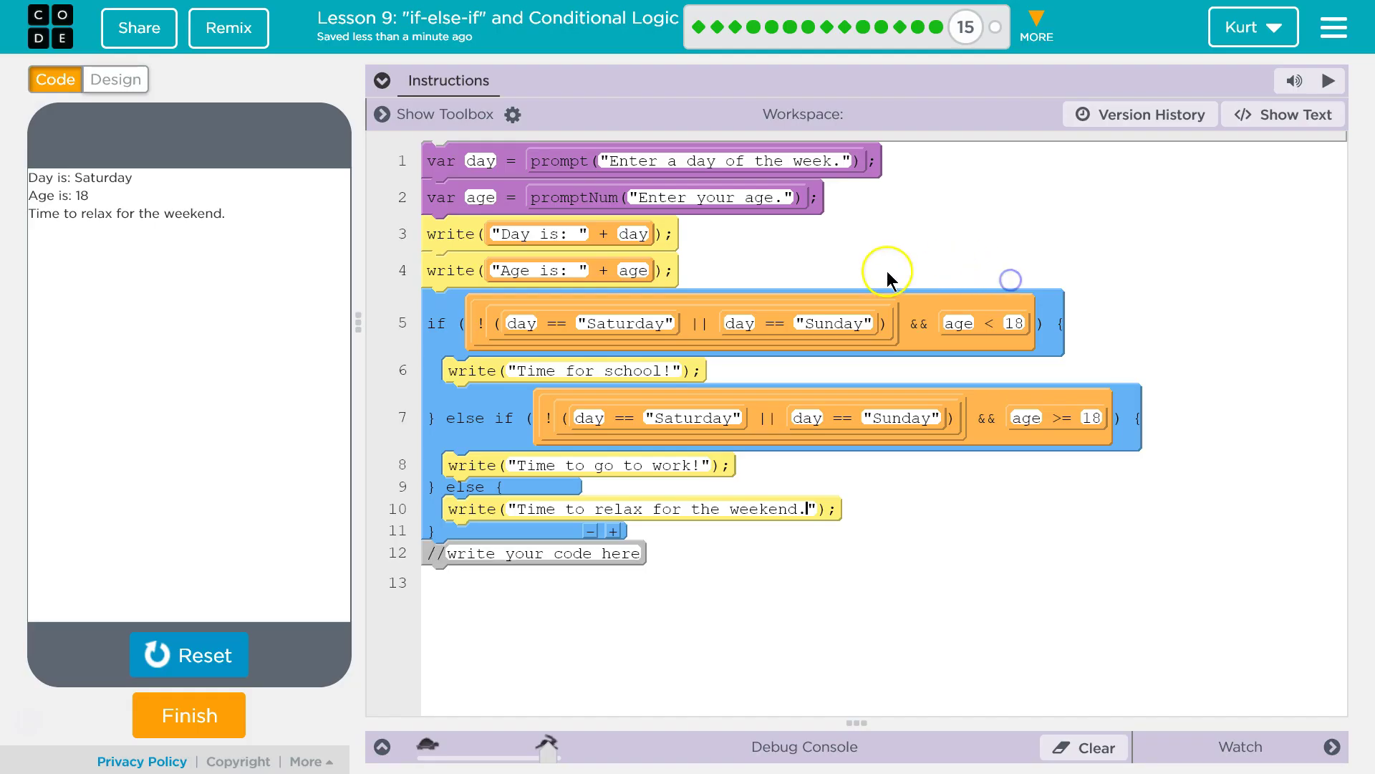